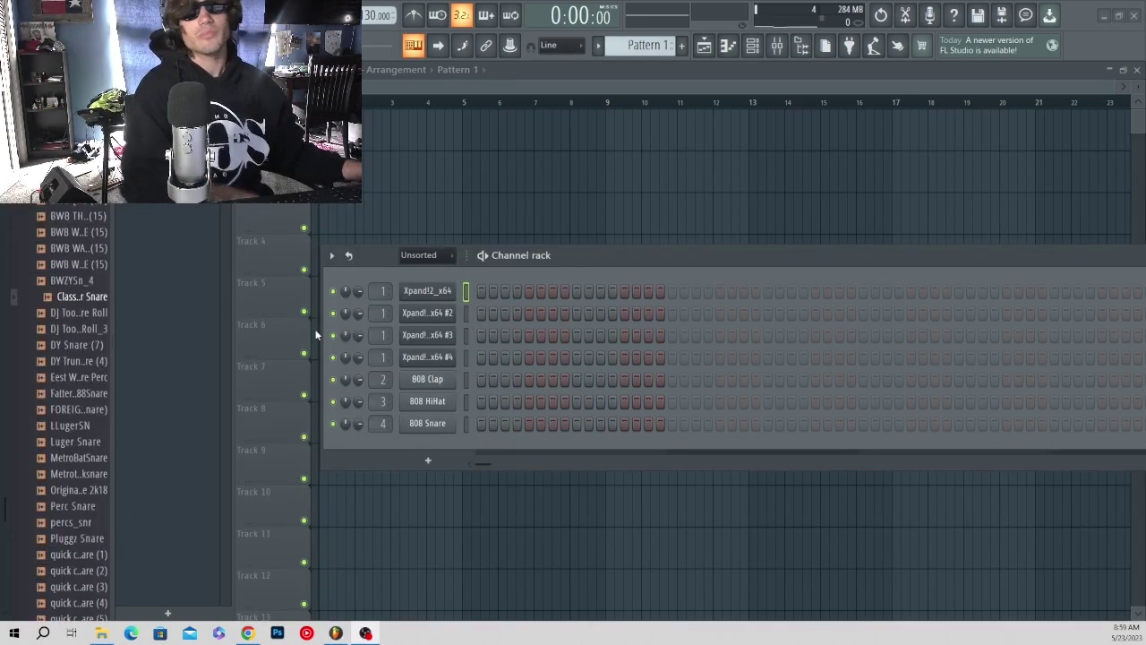
- Load the Mark 2 Soft Layer+ electric piano into part A of the first Xpand!2 channel
left_click(427, 292)
left_click(248, 280)
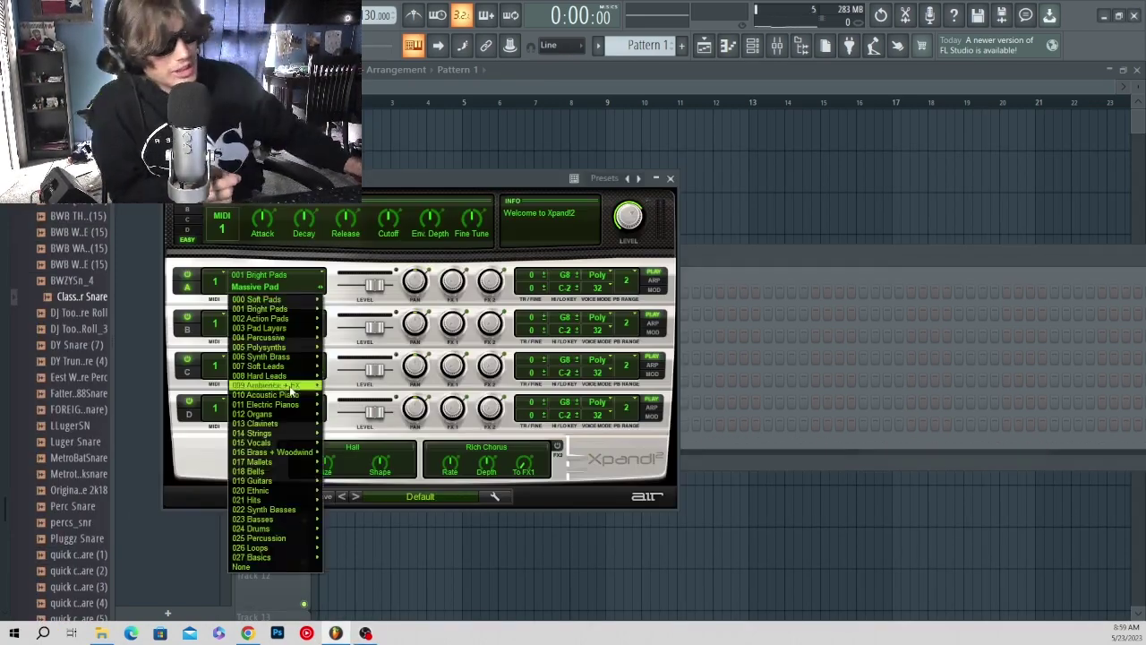
mouse_move(286, 404)
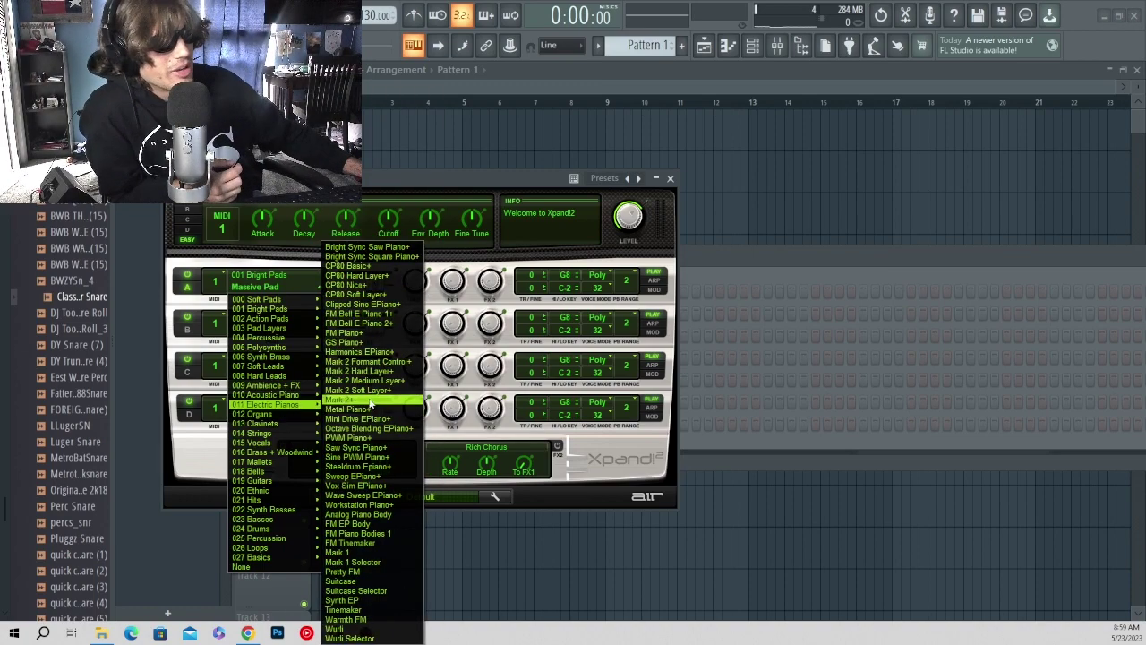
left_click(376, 391)
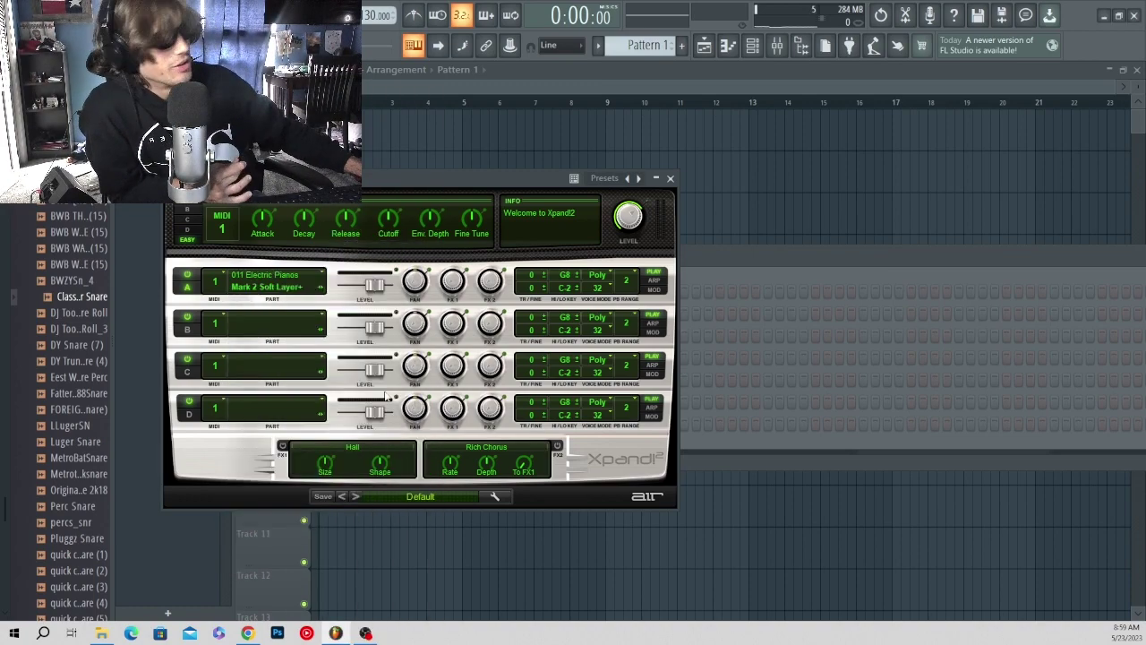
- In the first channel's piano roll, audition the chords and move the last chord's F#5 note up to G#5
left_click(729, 46)
left_click_drag(367, 86, 333, 90)
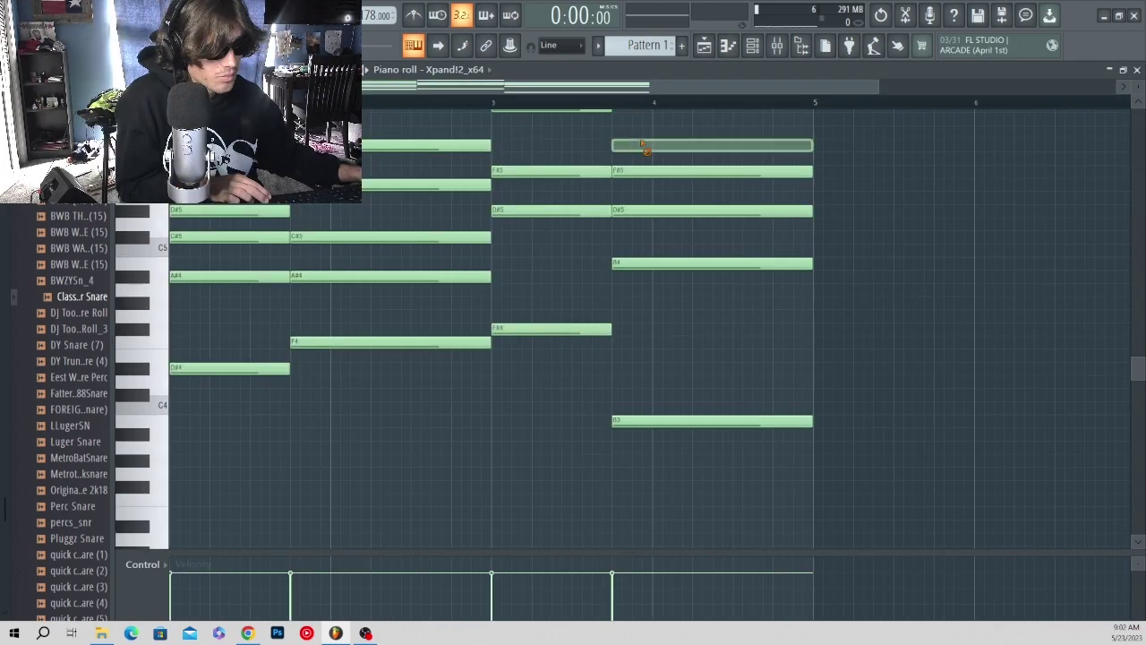
key("space")
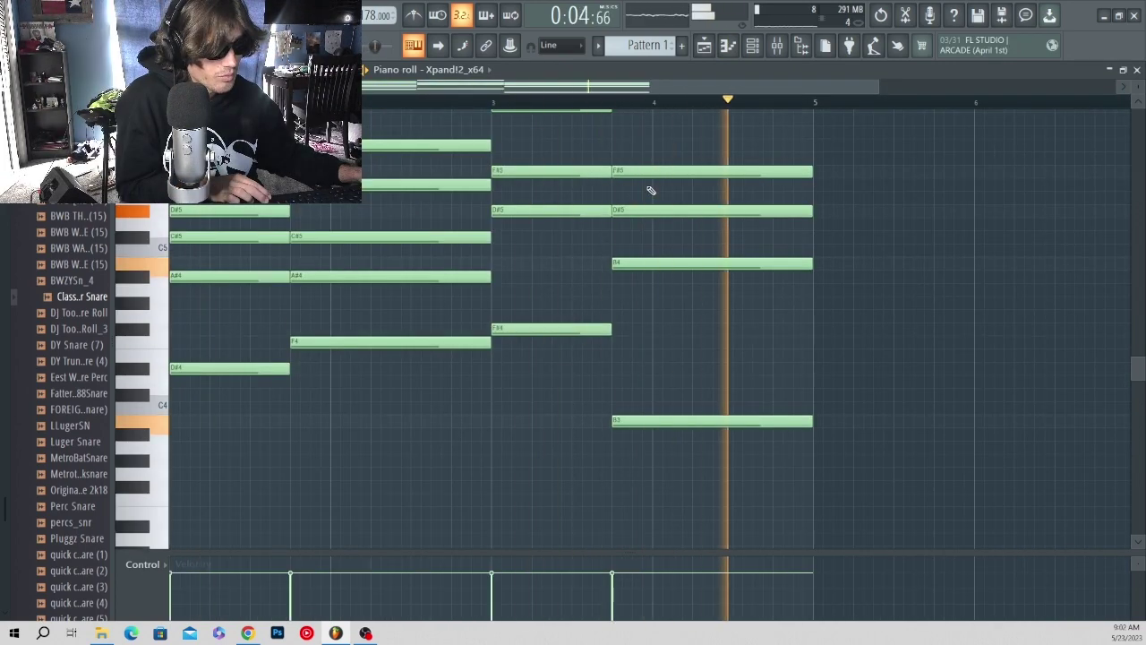
scroll(629, 290, "up", 2)
scroll(629, 290, "up", 2)
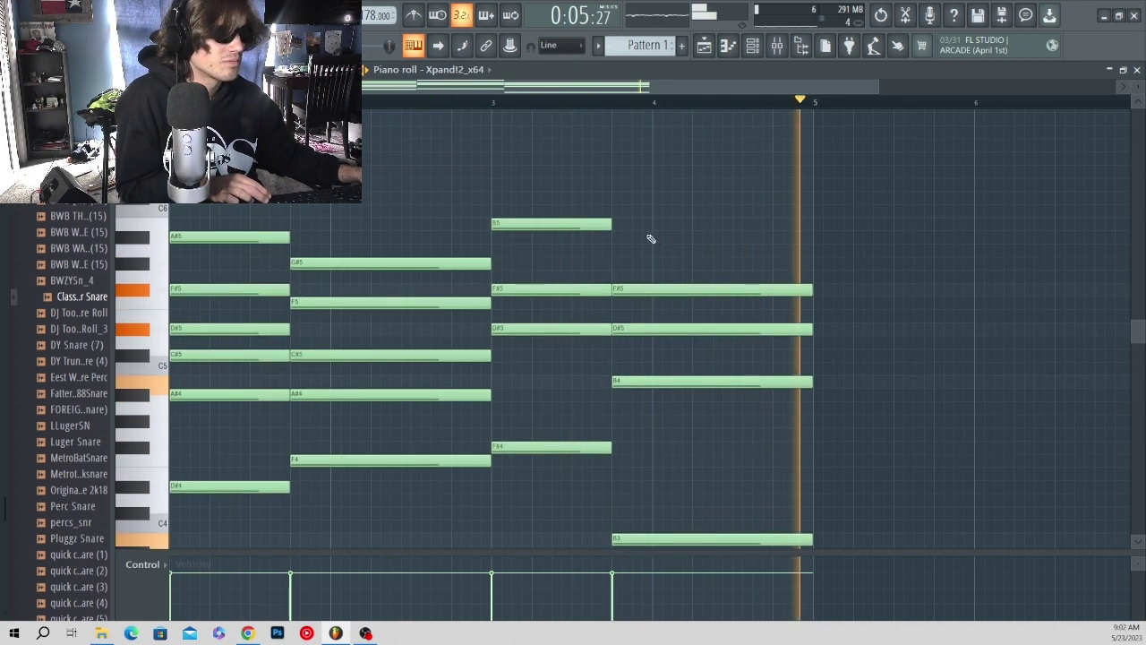
left_click_drag(636, 294, 636, 307)
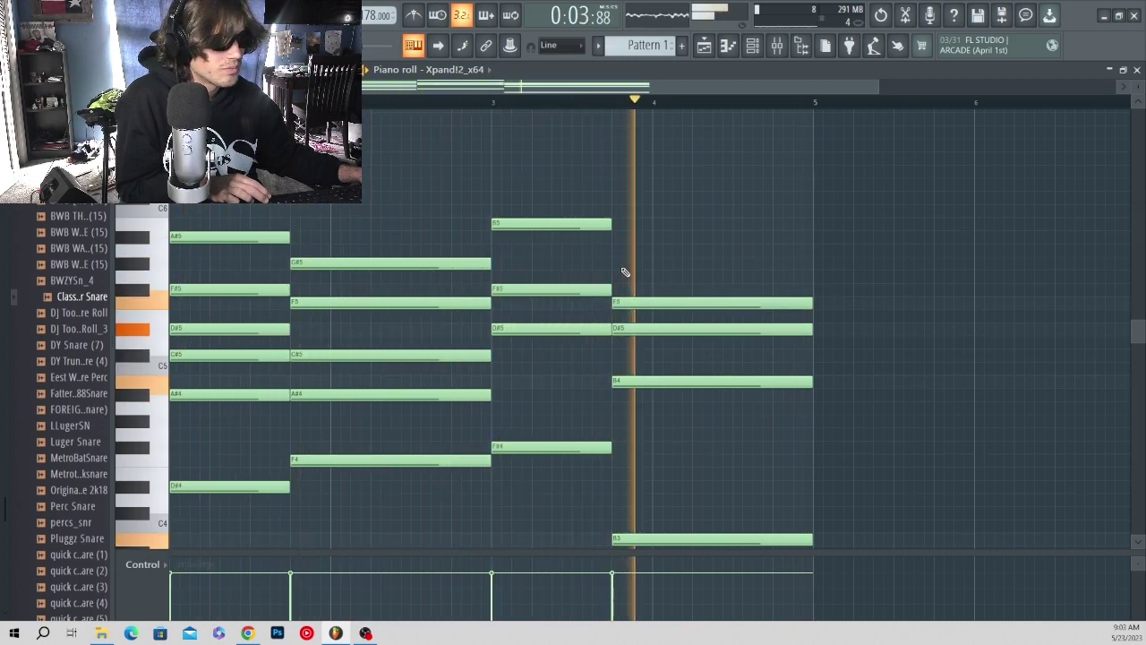
key("space")
left_click_drag(621, 298, 621, 257)
key("space")
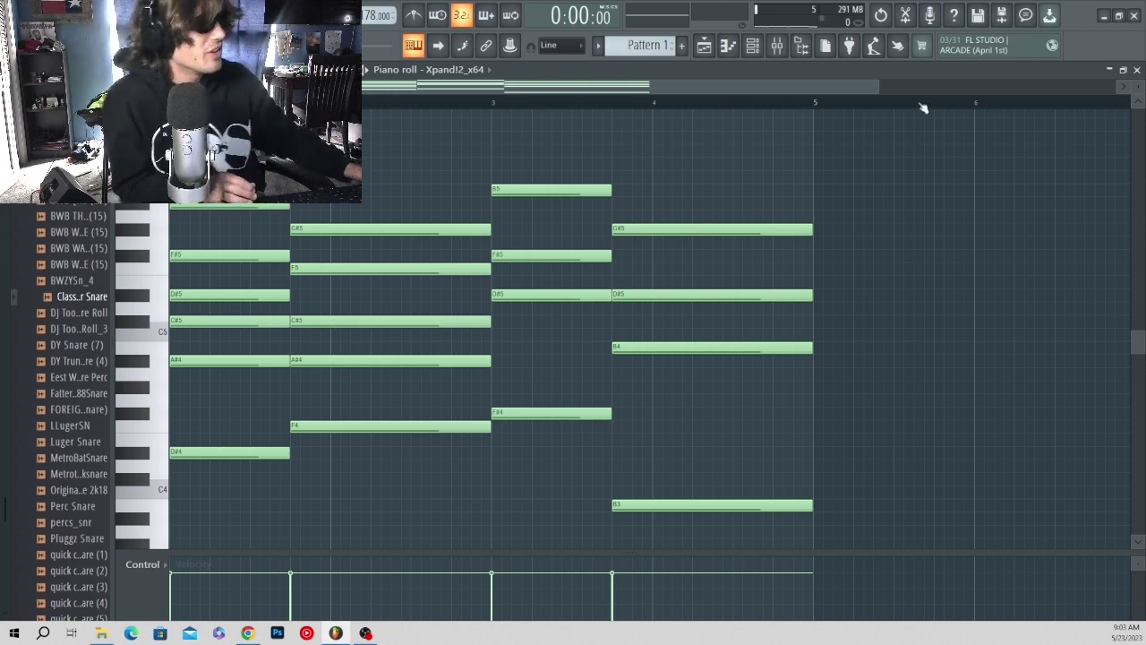
- Shorten the first chord to half its length and fill the gap with a G#4, B4, D5, F5 and G#5 chord
left_click_drag(875, 87, 1119, 87)
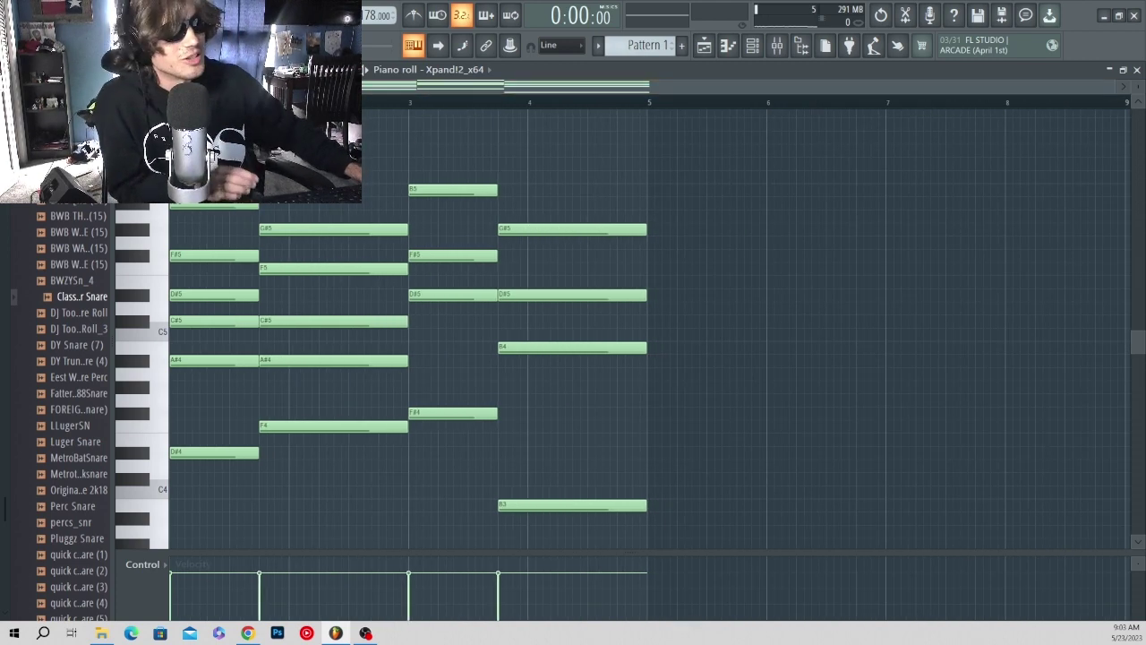
left_click_drag(206, 134, 215, 499)
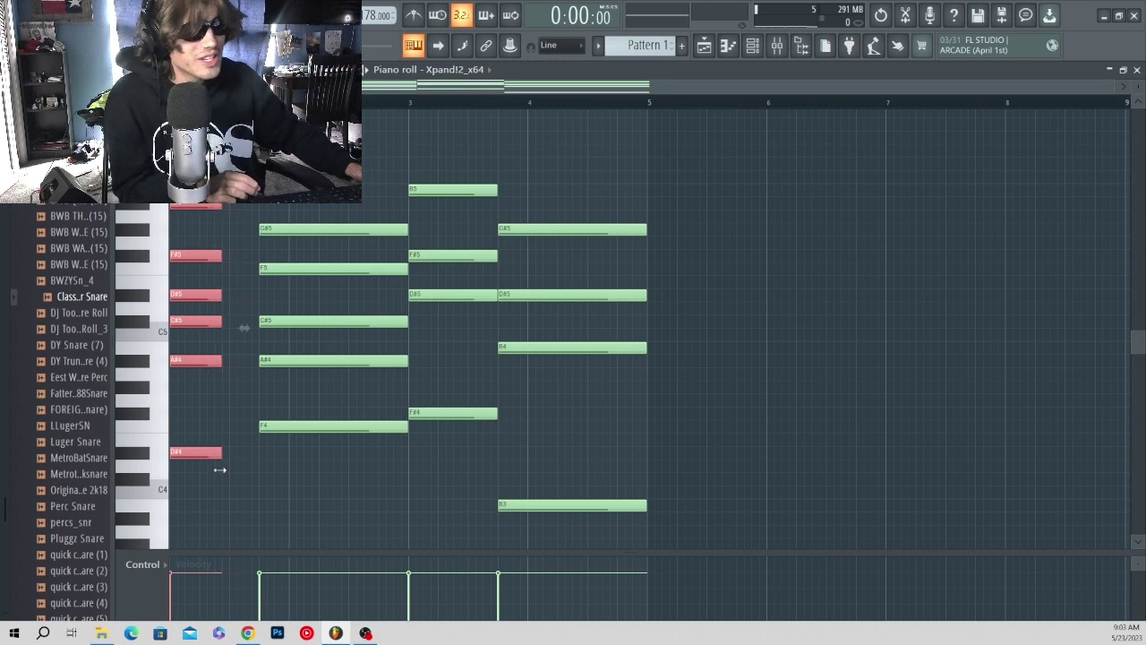
left_click(211, 401)
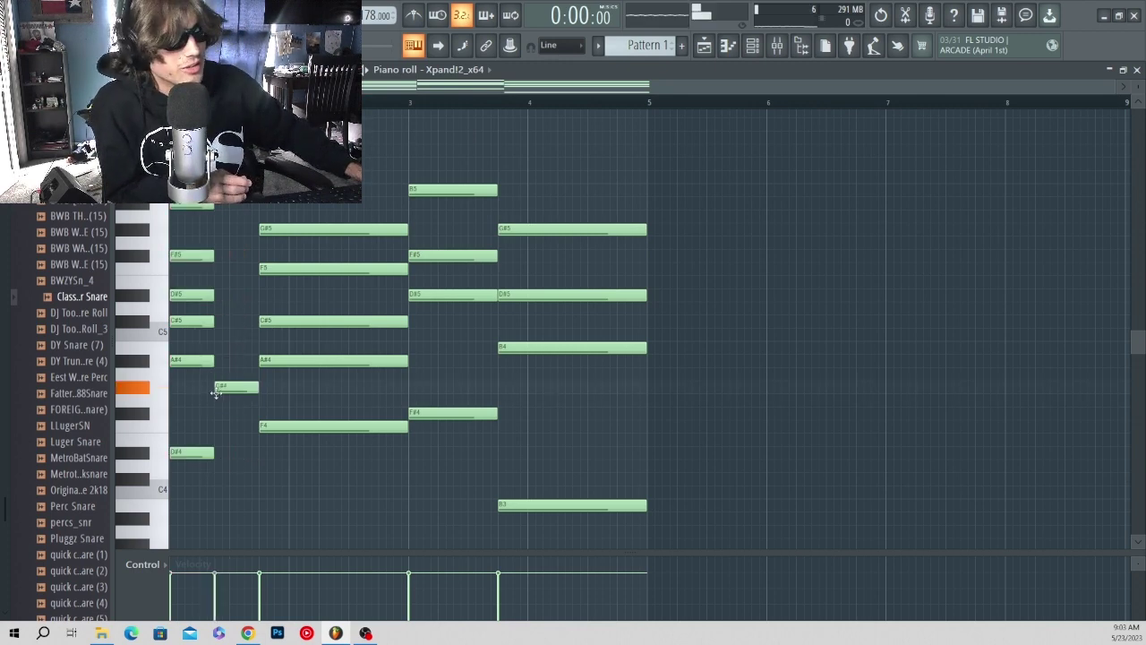
left_click(218, 231)
key("space")
left_click_drag(242, 347, 249, 347)
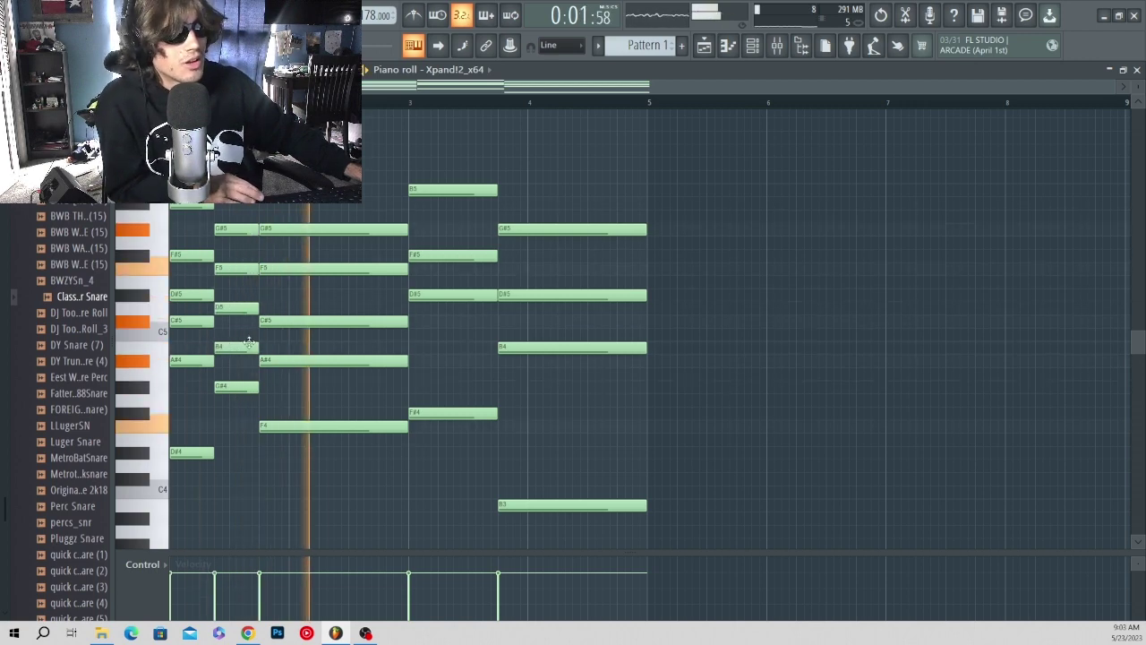
- Shorten the long F4 chord before bar 3 and fill the gap with a short C#4, F4, G#4 and C#5 chord
left_click_drag(368, 431, 375, 184)
key("space")
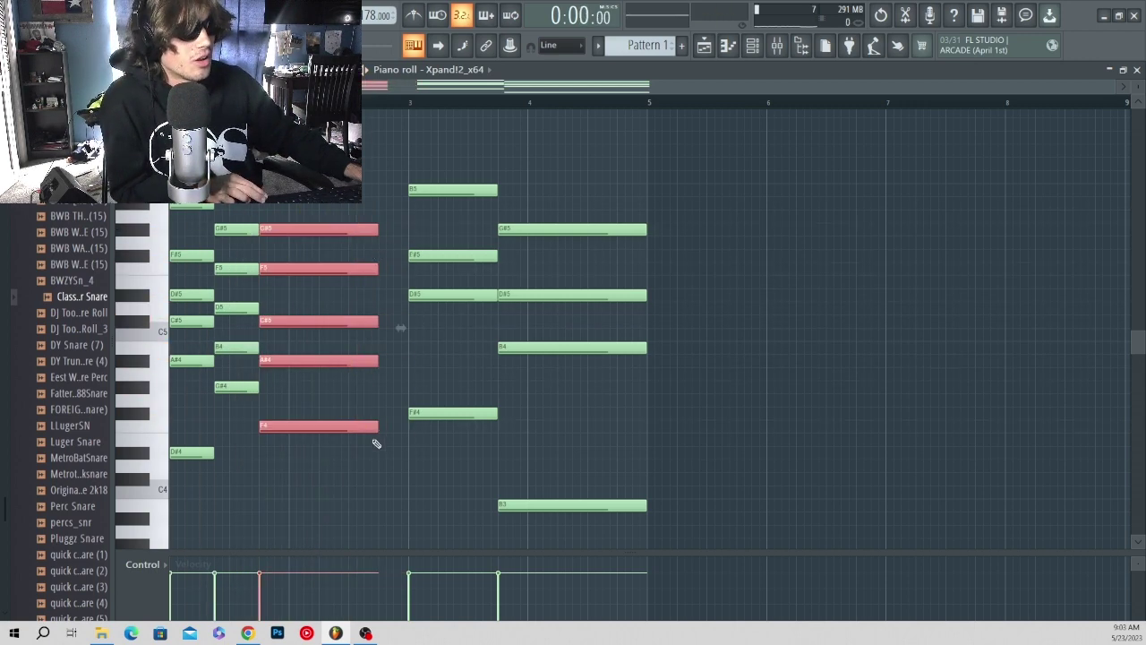
left_click(378, 477)
left_click_drag(381, 450, 396, 497)
key("space")
- Halve the chord starting at bar 3 and fill the gap with an F4, C#5, F5 and G#5 chord
left_click_drag(489, 479, 484, 134)
key("space")
left_click(454, 385)
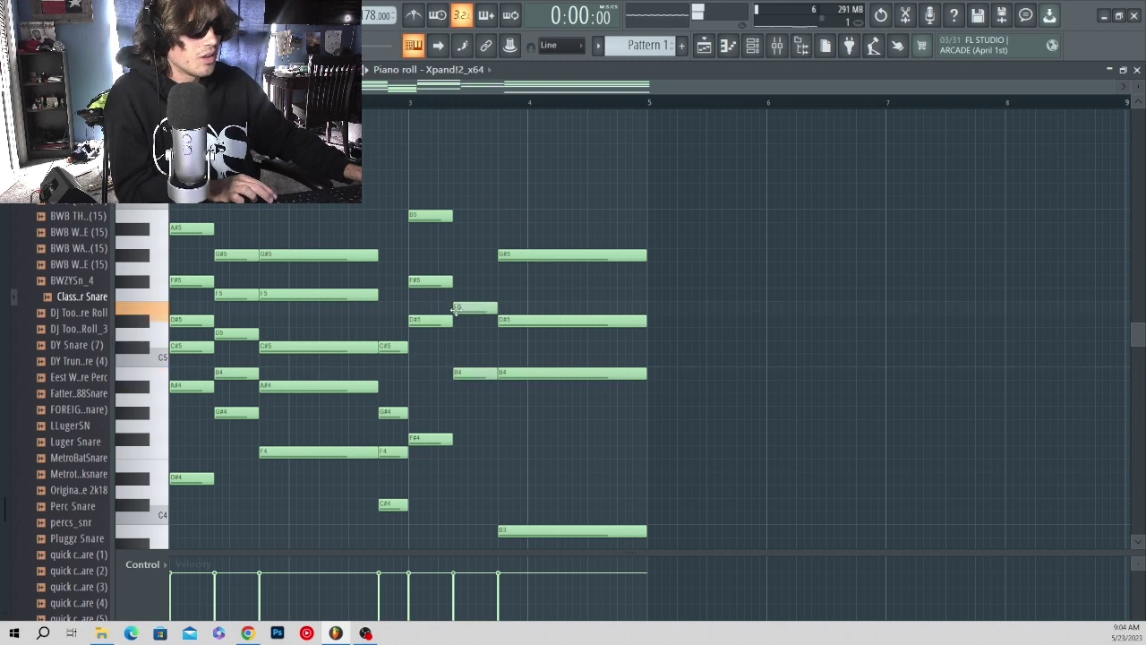
- Shorten the final B3 chord and fill the space up to bar 5 with a C#4, F4 and G#4 chord
key("space")
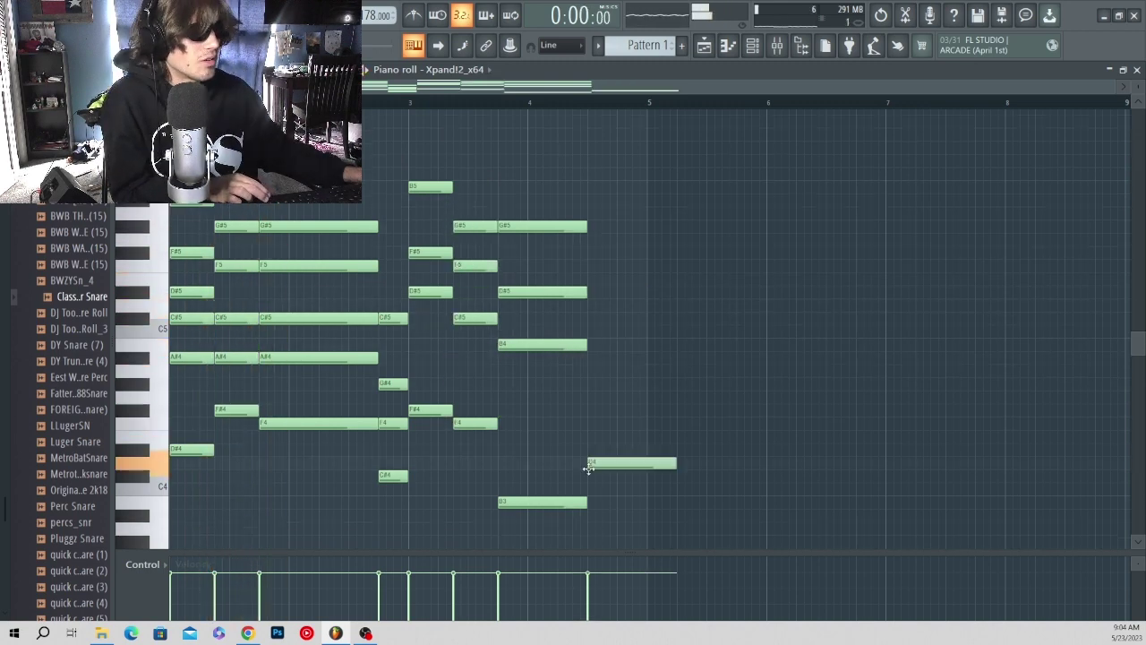
left_click_drag(585, 463, 587, 476)
left_click_drag(598, 410, 587, 428)
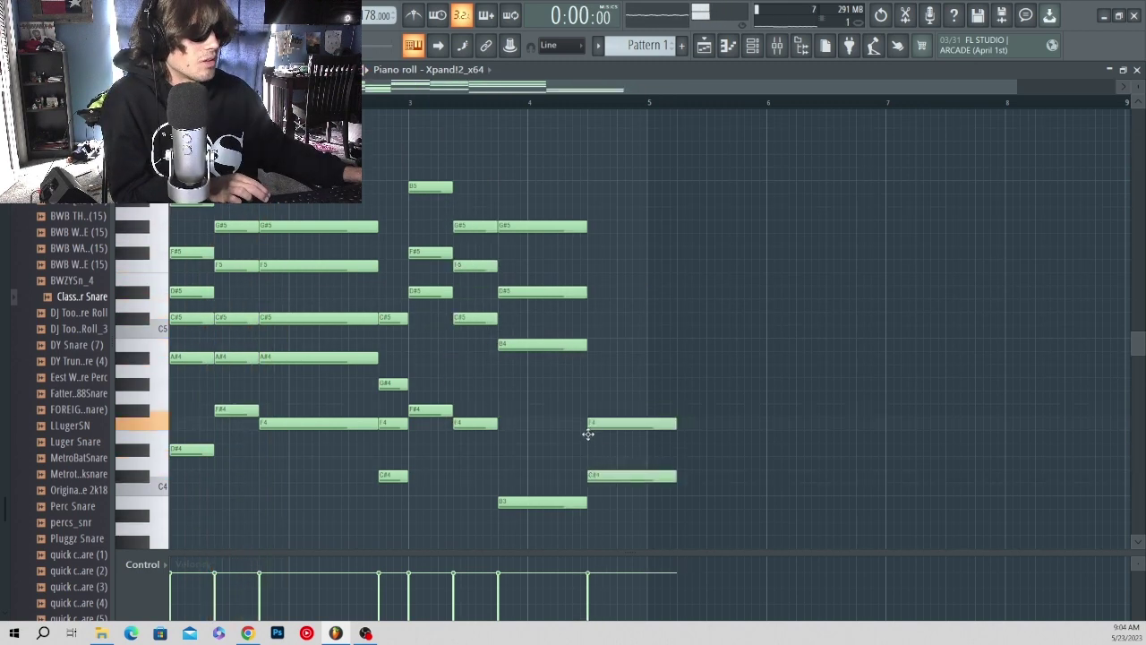
left_click(591, 384)
key("space")
left_click_drag(586, 365, 677, 521, "ctrl")
mouse_move(674, 477)
left_mouse_down()
mouse_move(638, 487)
mouse_move(656, 487)
left_mouse_up()
left_click(767, 442, "ctrl")
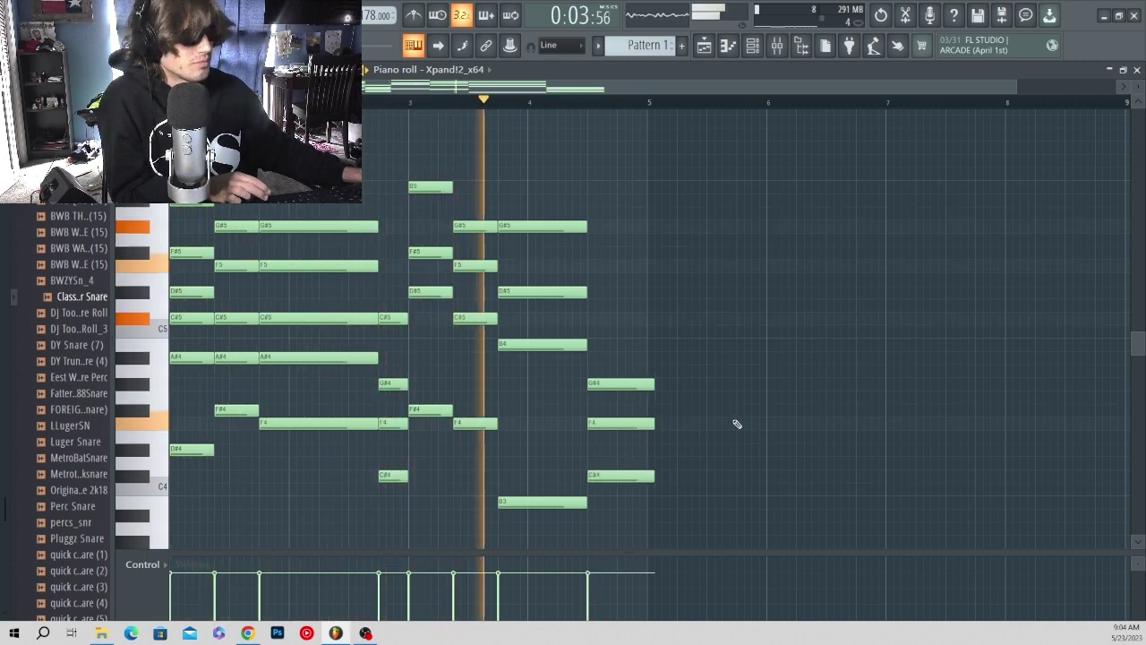
left_click_drag(585, 366, 669, 488, "ctrl")
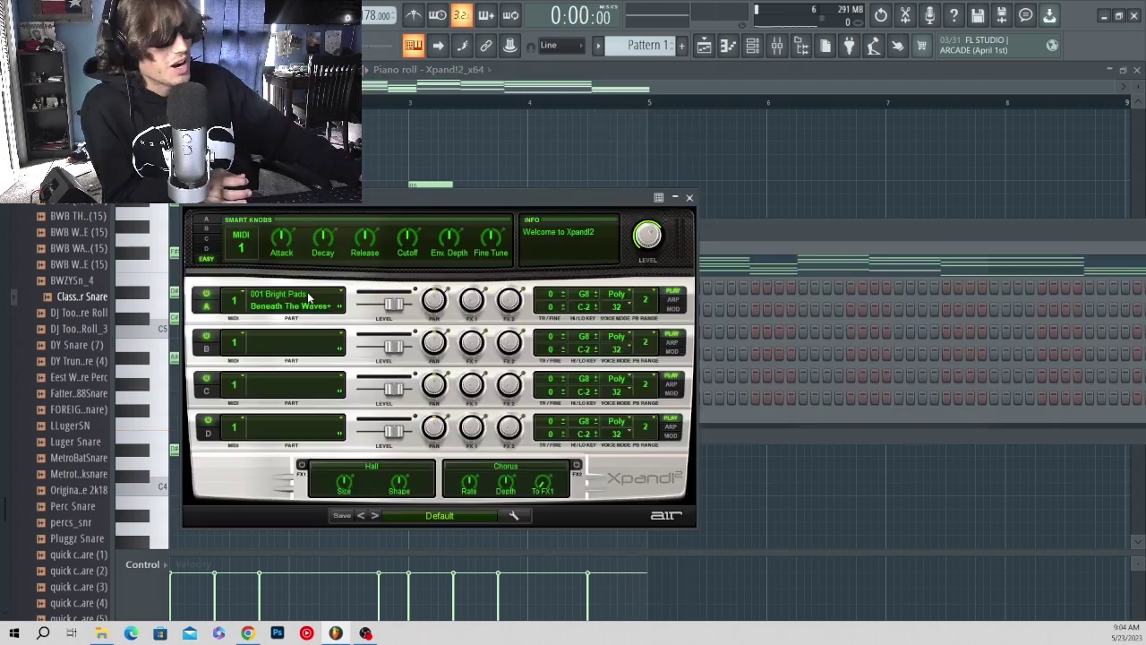
- Load the Honky Tonk Piano acoustic piano into part A of the second Xpand!2 channel
left_click(306, 295)
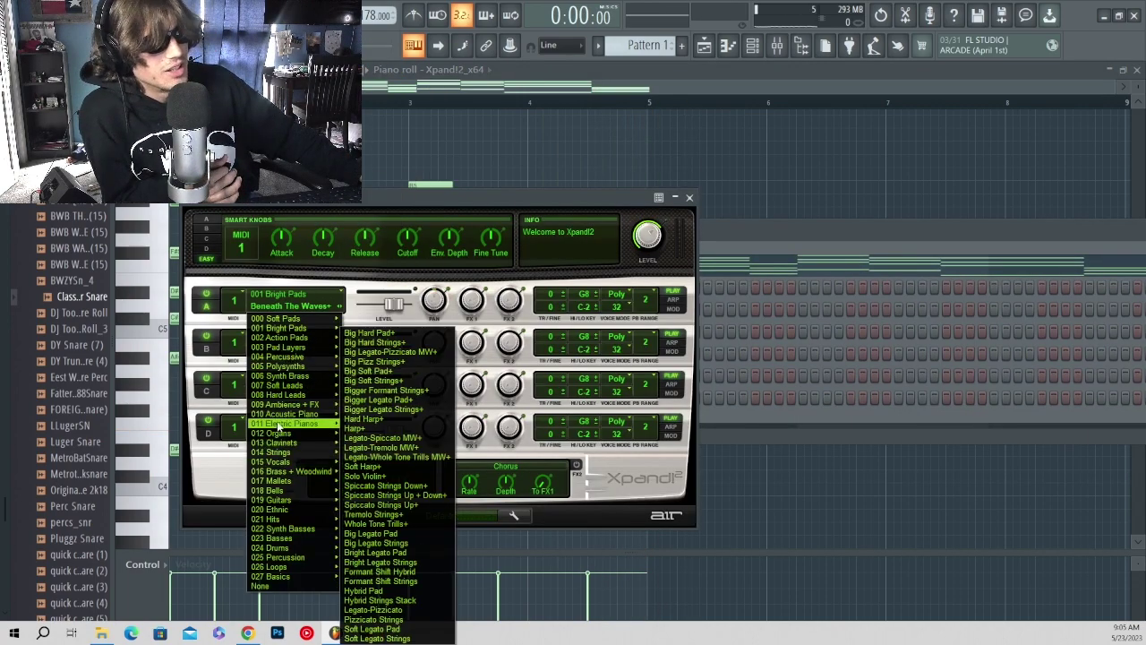
mouse_move(284, 415)
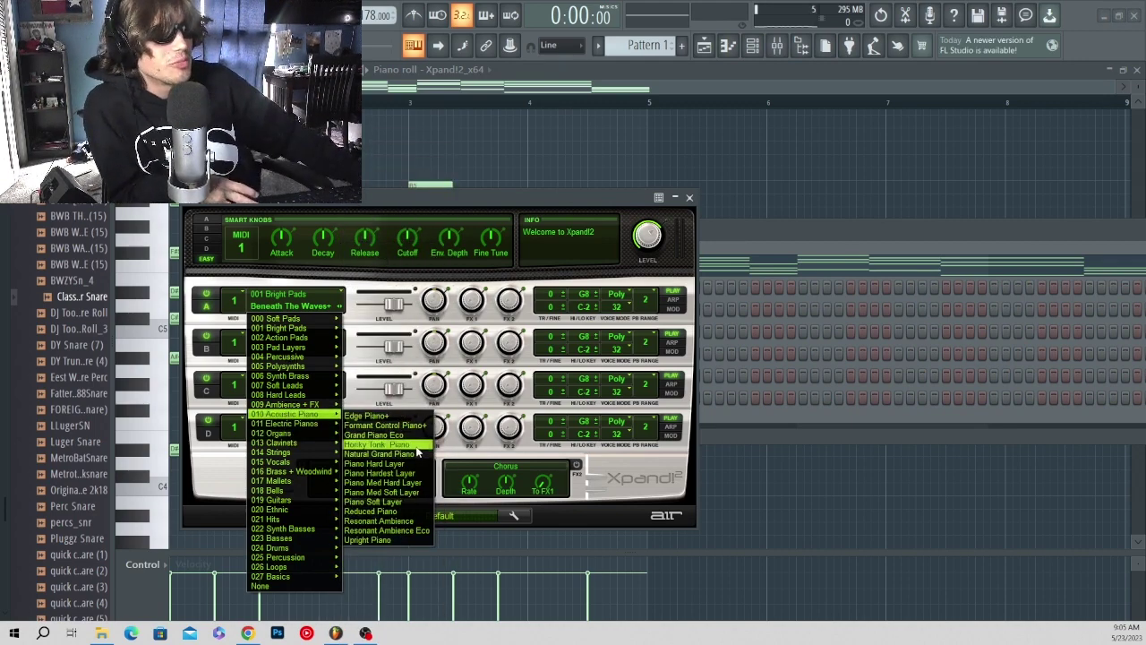
left_click(378, 444)
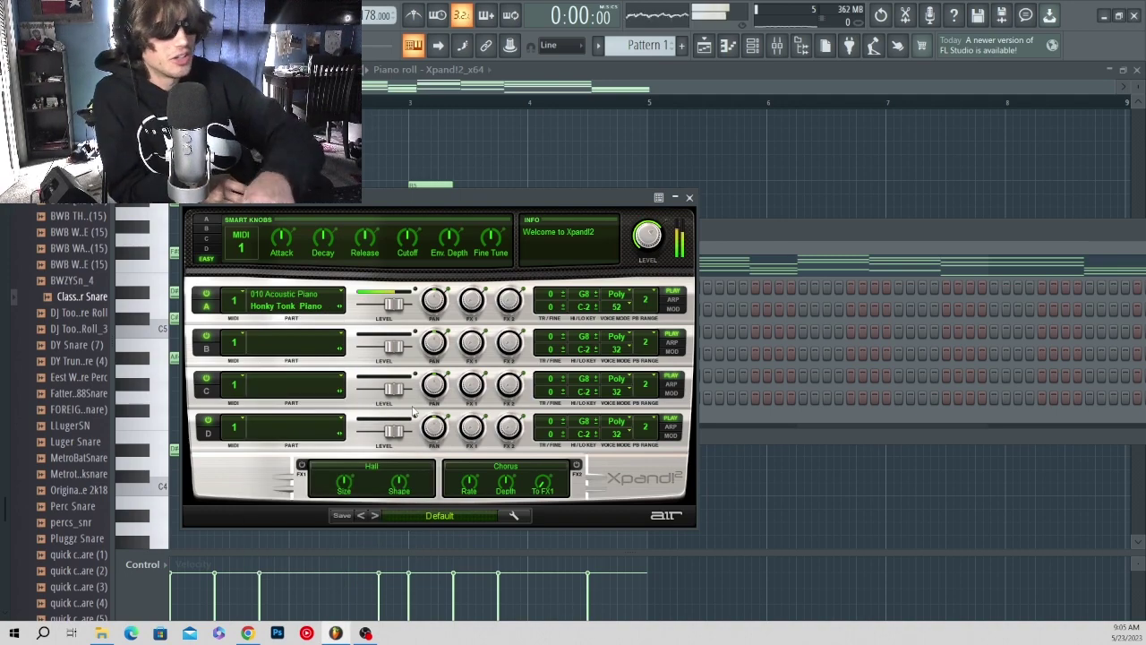
- In the second channel's piano roll, place short notes D#3, D#3, F#3 and F3 through bar 1 over the ghosted chords
left_click(728, 46)
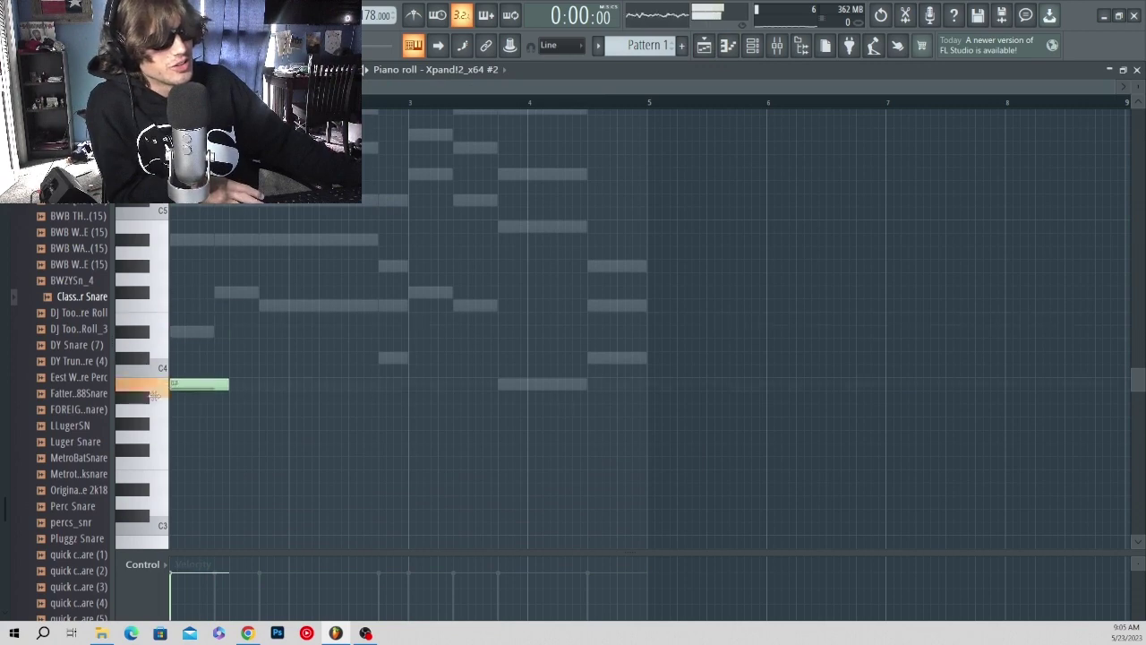
left_click_drag(154, 418, 130, 490)
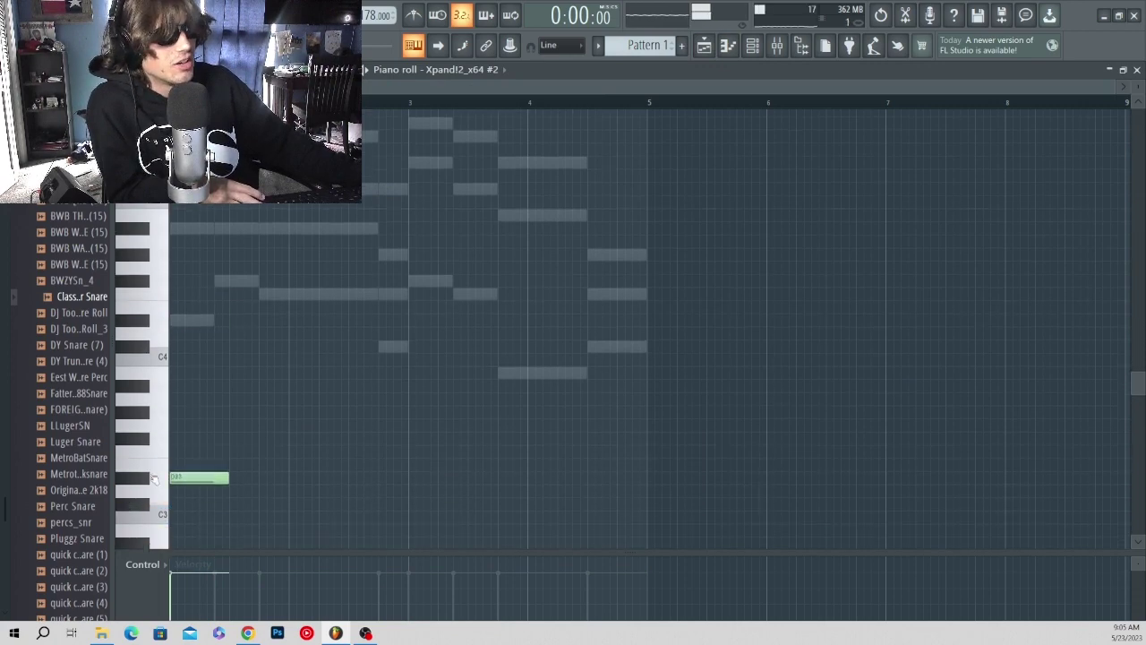
scroll(224, 440, "down", 1)
key("space")
right_click(181, 439)
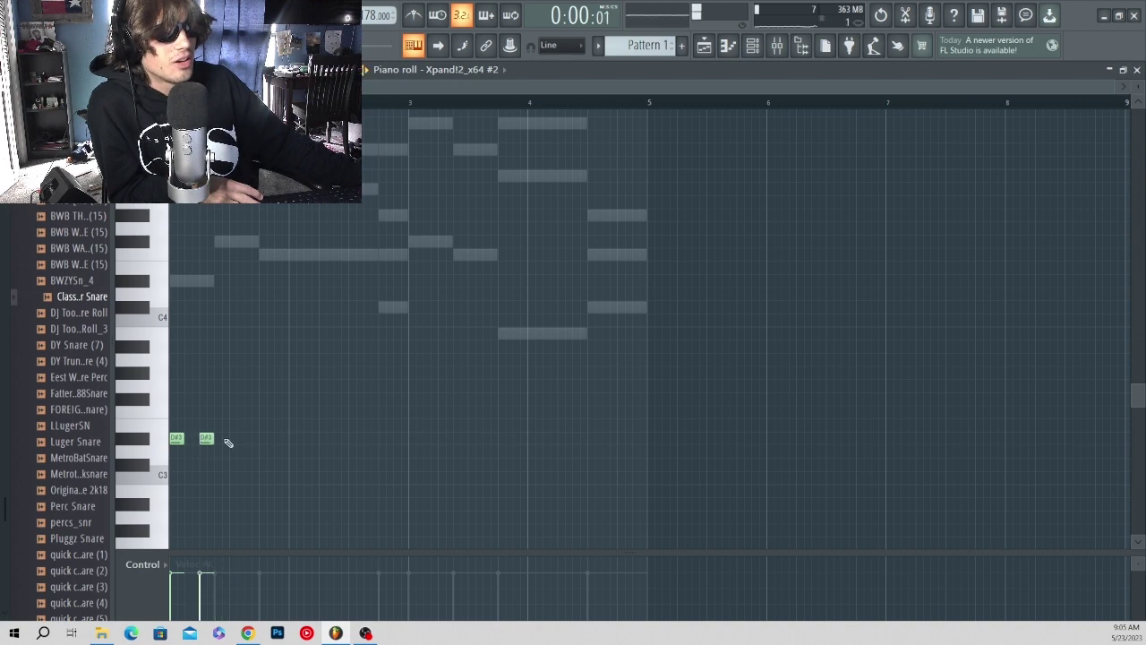
left_click(235, 399)
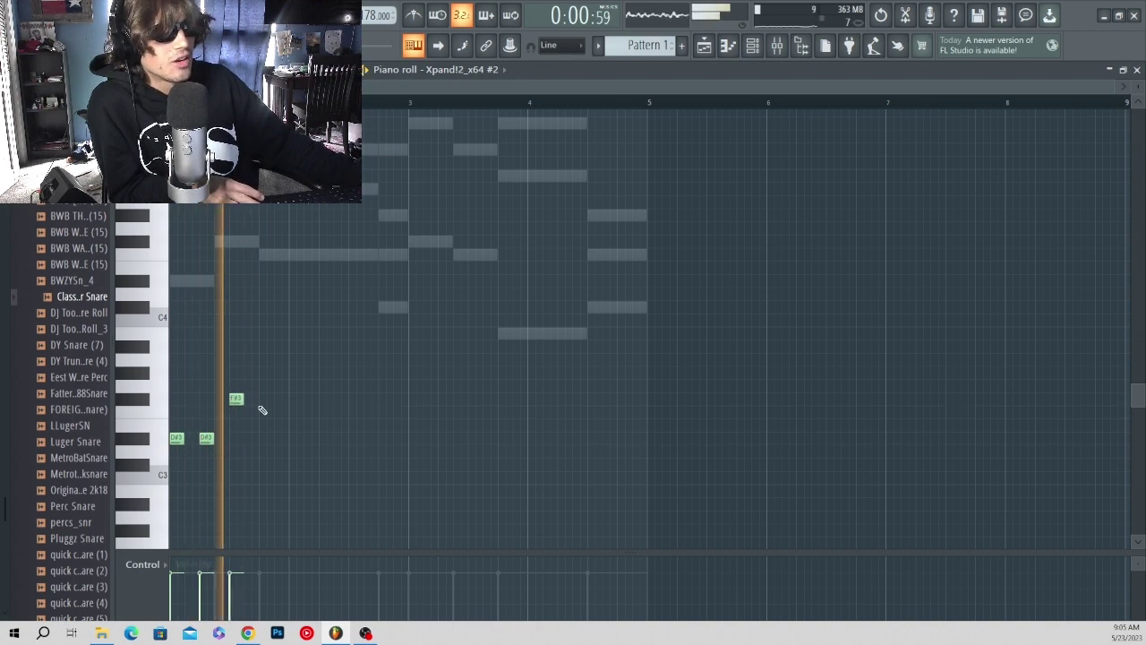
left_click(264, 411)
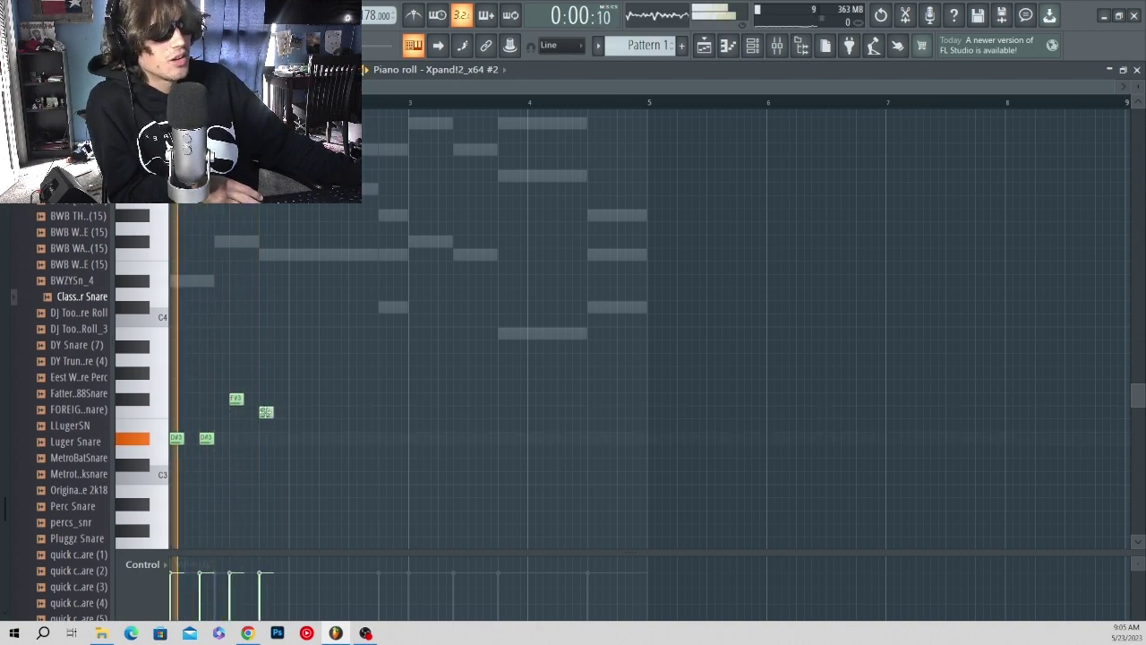
- Continue the short-note melody from bar 2 through bar 4 using F3, F#3, D#3 and G#3, and play it back
scroll(320, 417, "up", 1)
left_click(328, 450)
left_click(358, 450)
left_click(384, 437)
scroll(403, 452, "down", 3)
left_click(411, 378)
left_click(440, 377)
key("space")
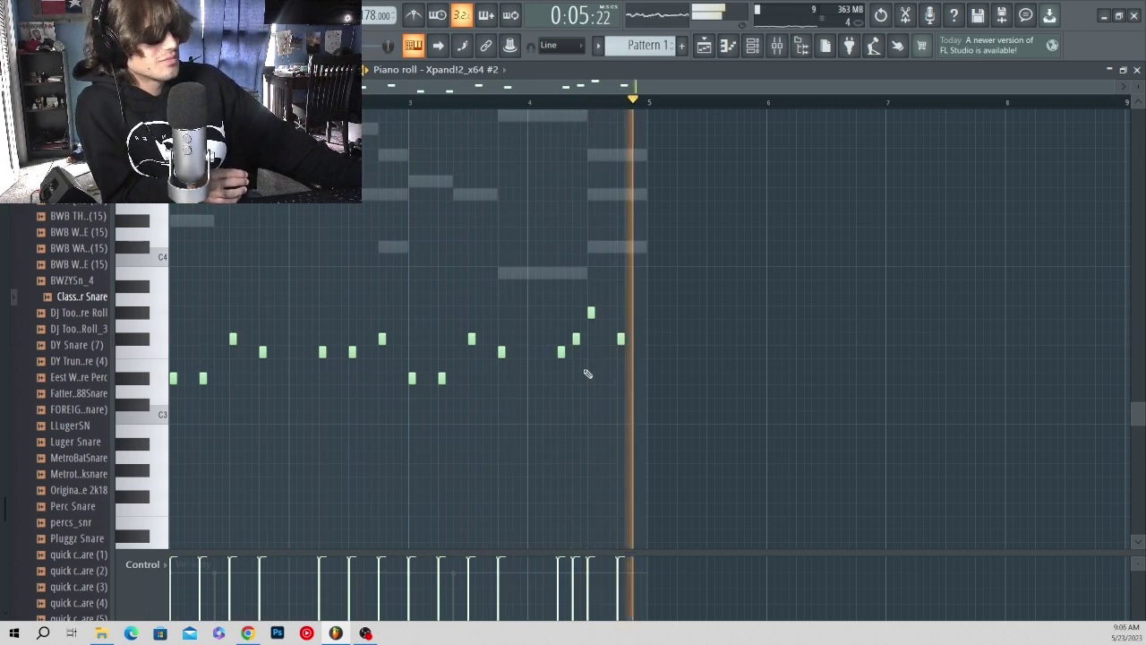
- Load the Square PWM Lead Maker+ soft lead into part A of the Xpand!2 #3 channel
left_click(778, 43)
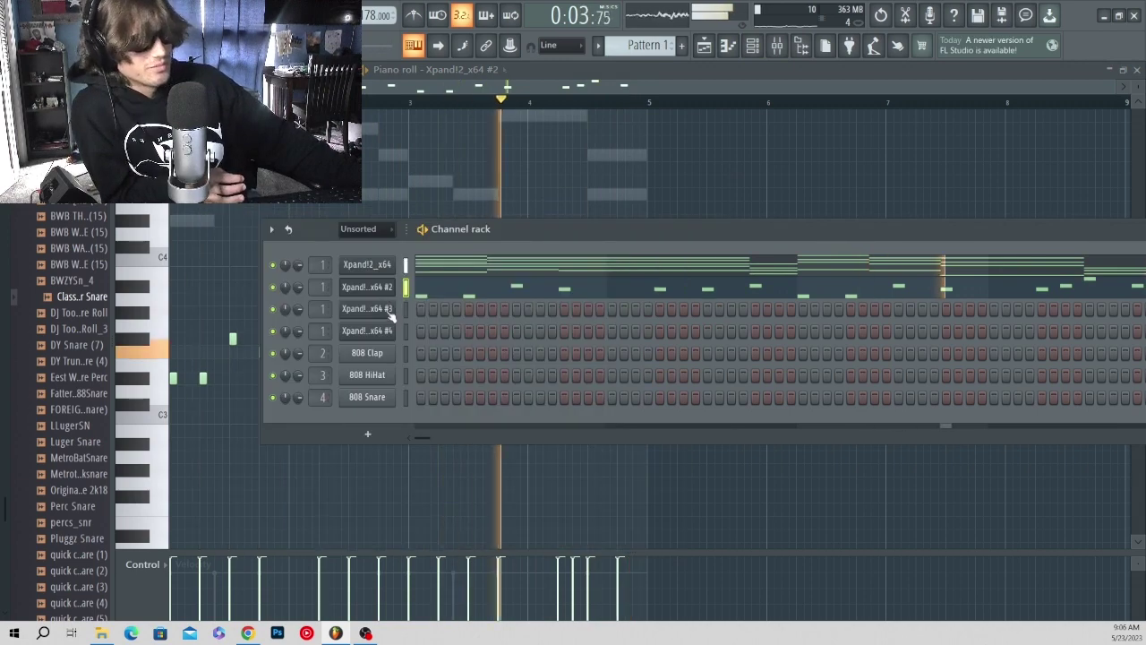
left_click(388, 313)
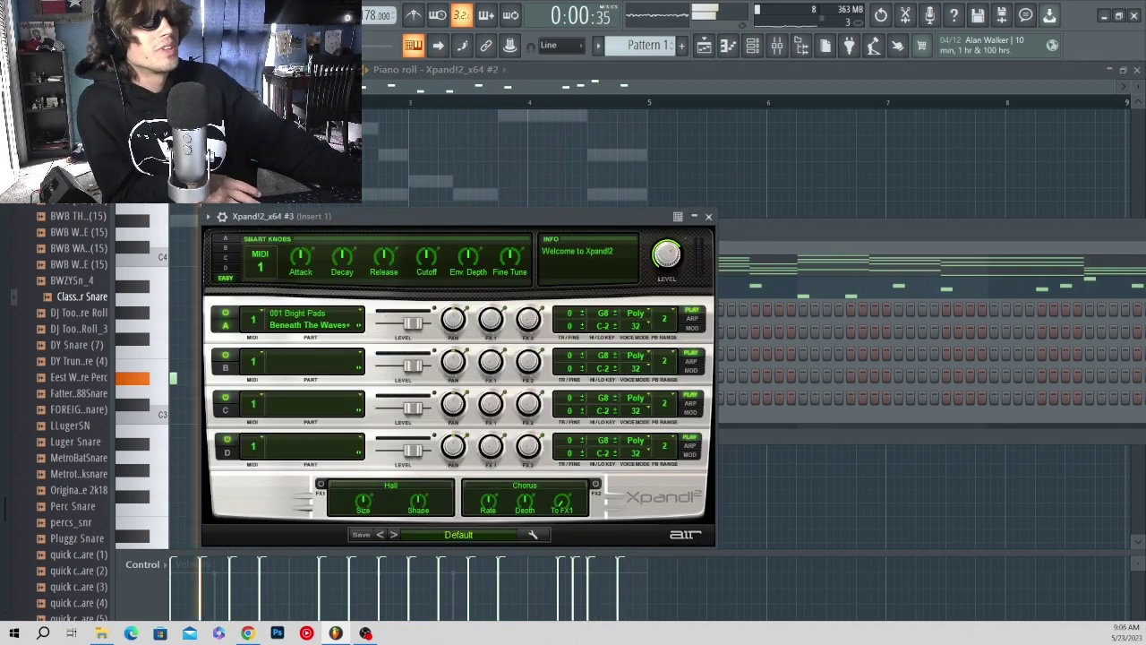
left_click(292, 317)
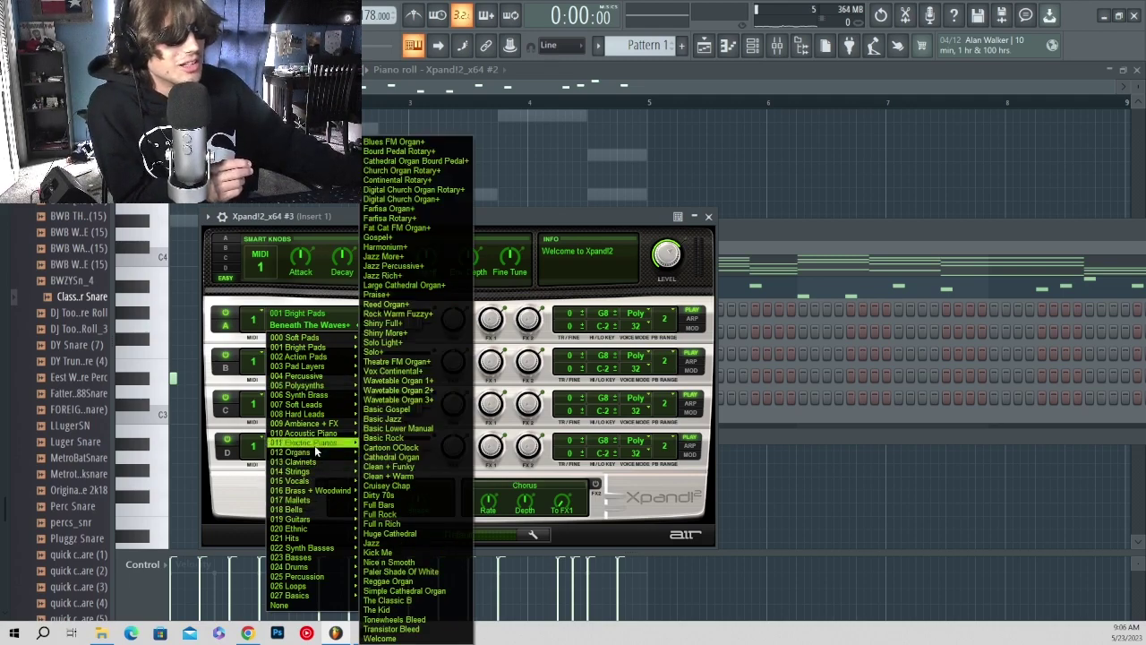
mouse_move(325, 551)
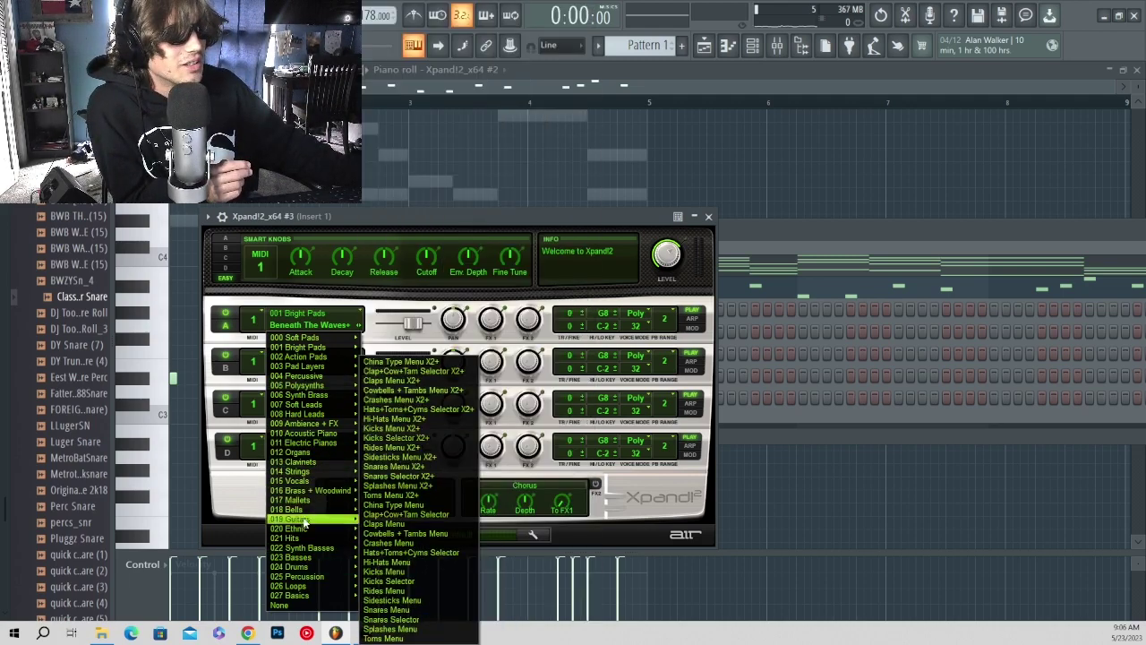
mouse_move(312, 408)
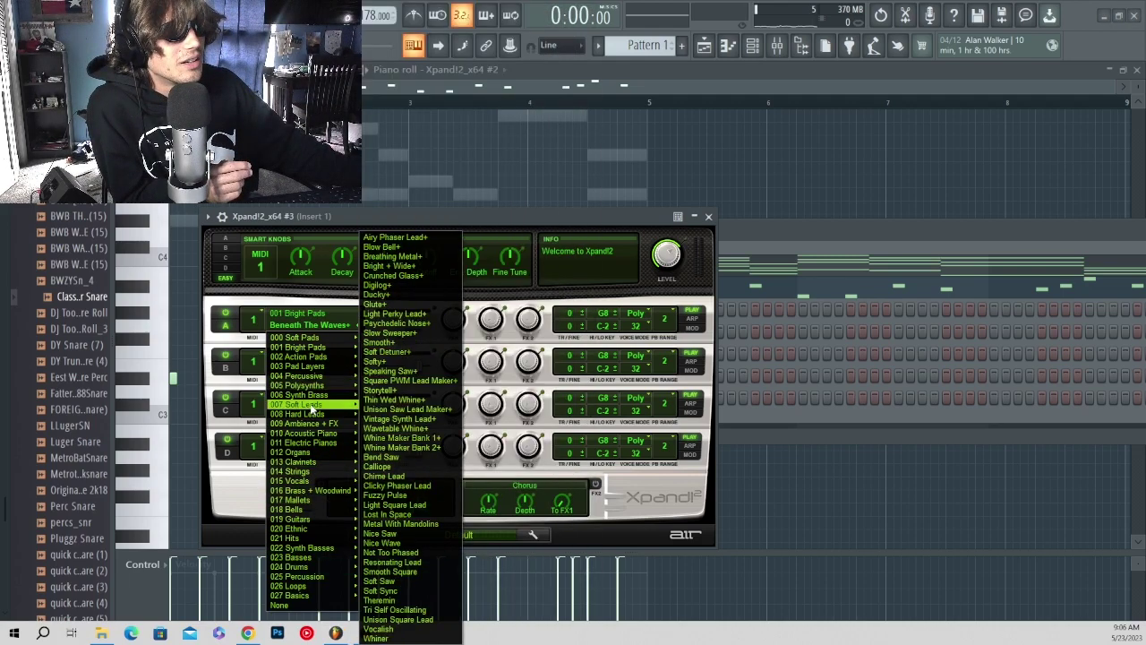
left_click(399, 381)
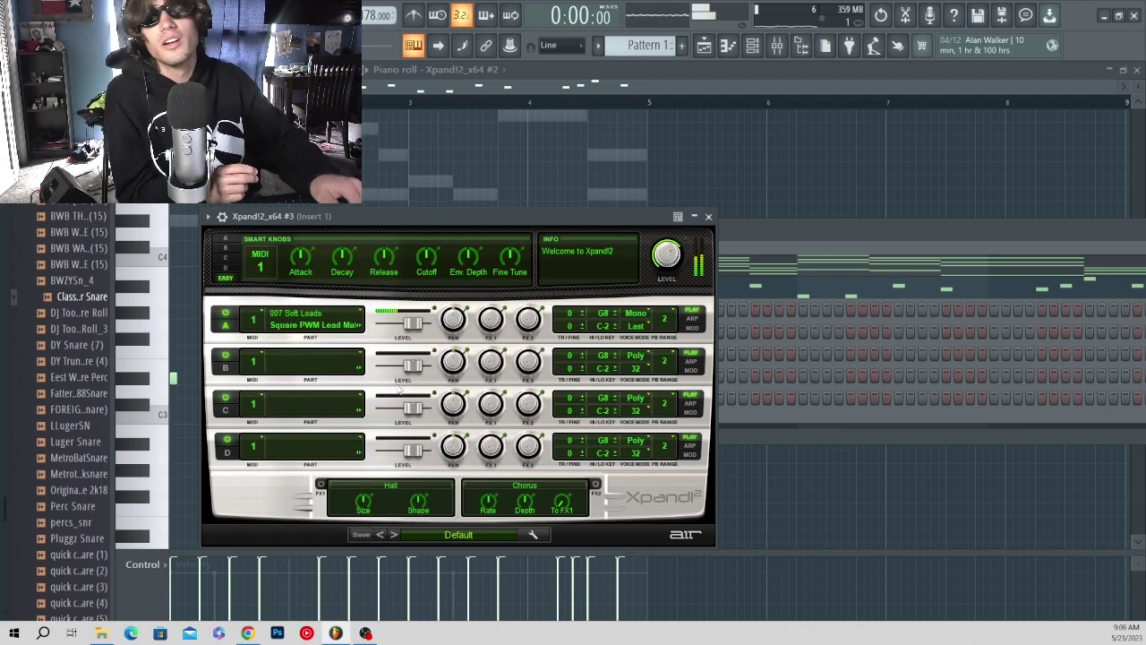
- Record a live lead melody into the Xpand!2 #3 piano roll over four bars and play it back with the other channels
key("F7")
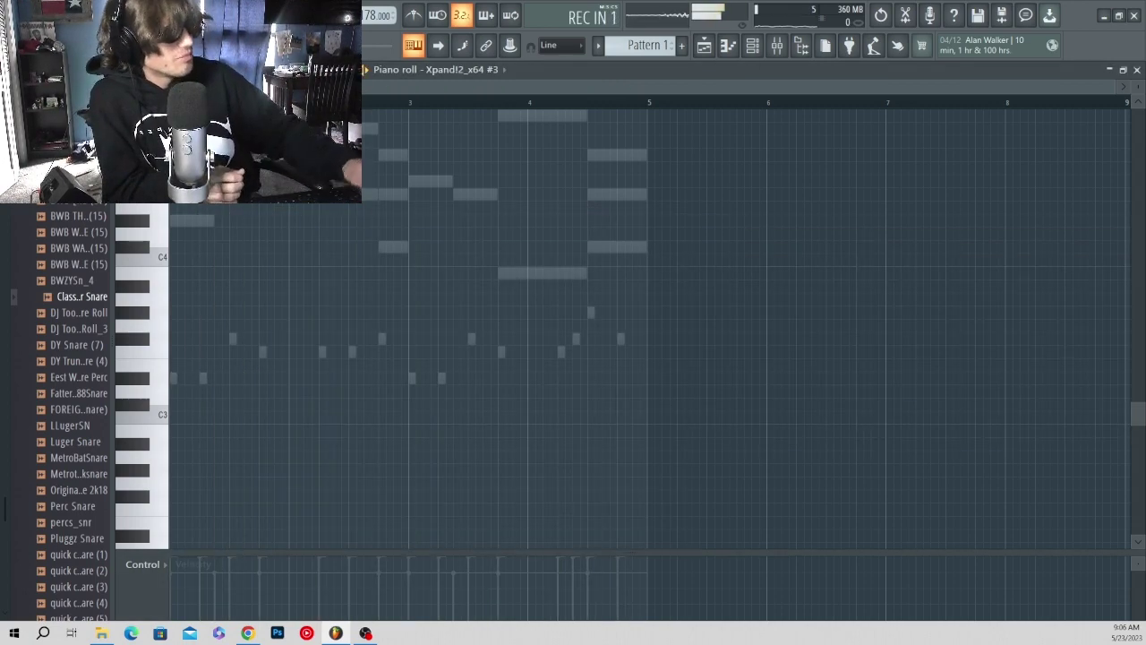
key("space")
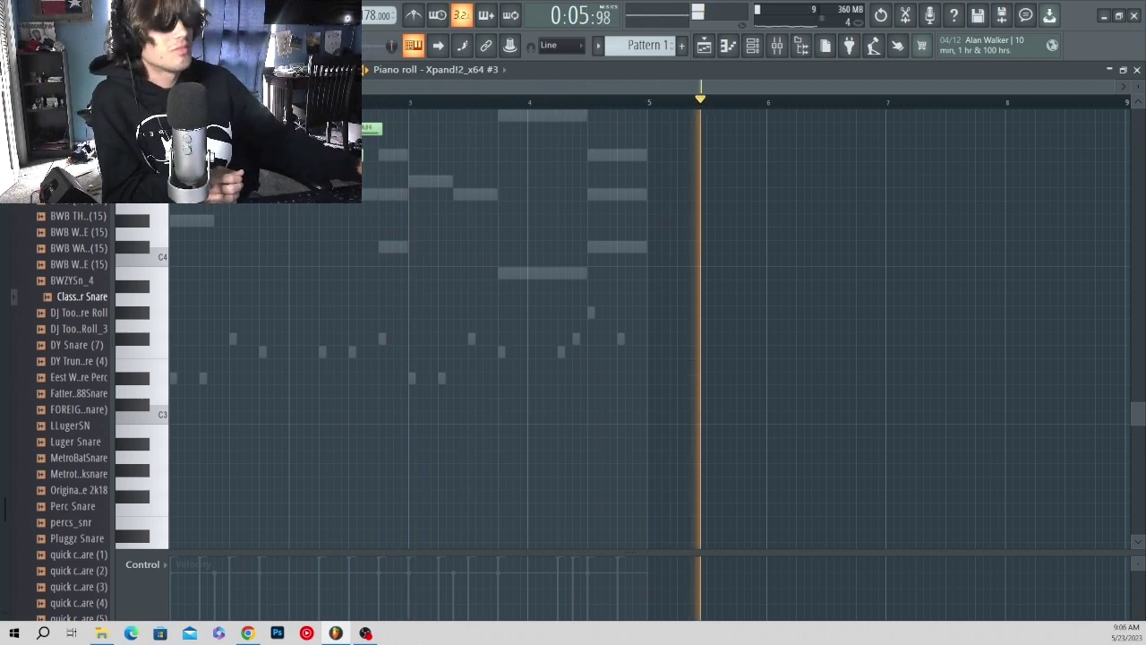
key("space")
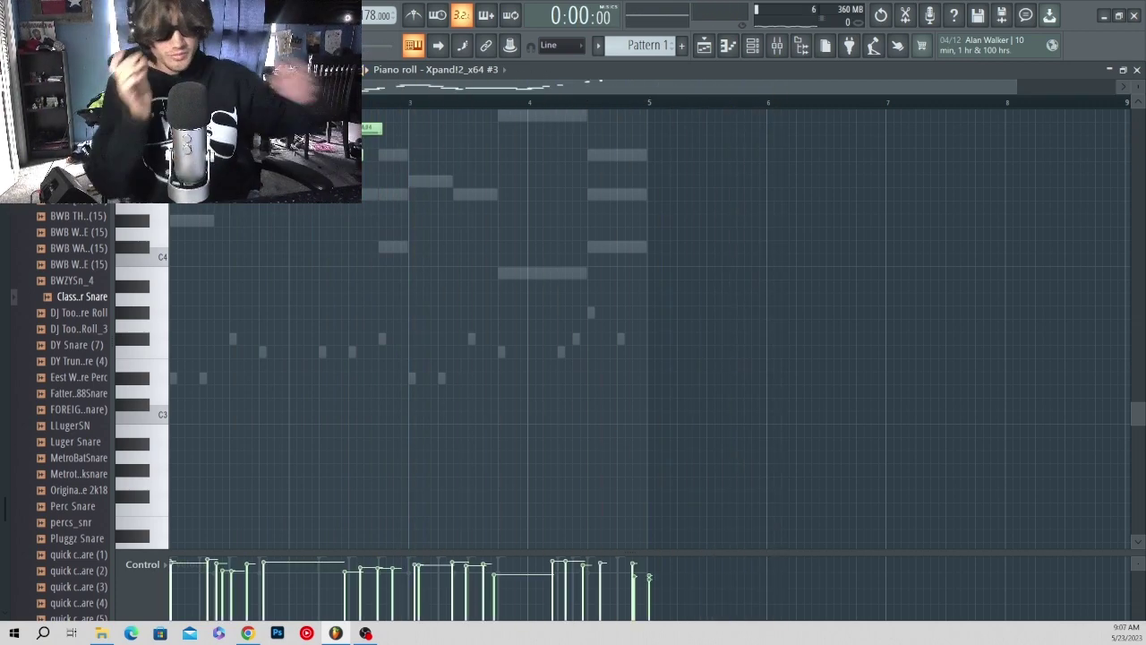
scroll(465, 236, "up", 6)
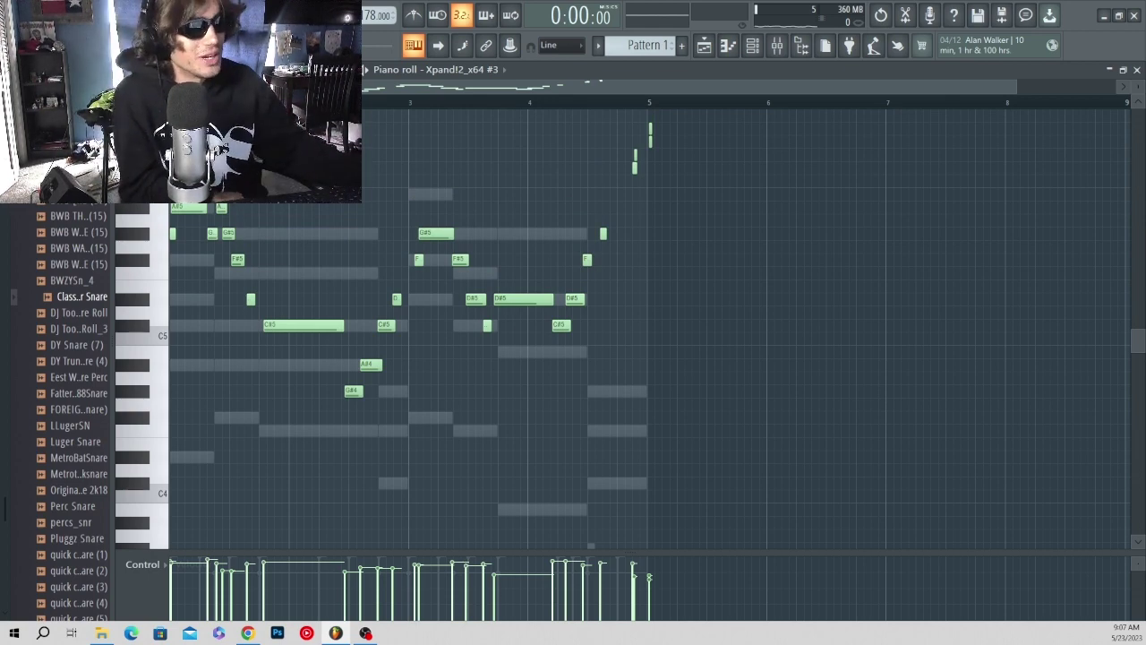
left_click(750, 54)
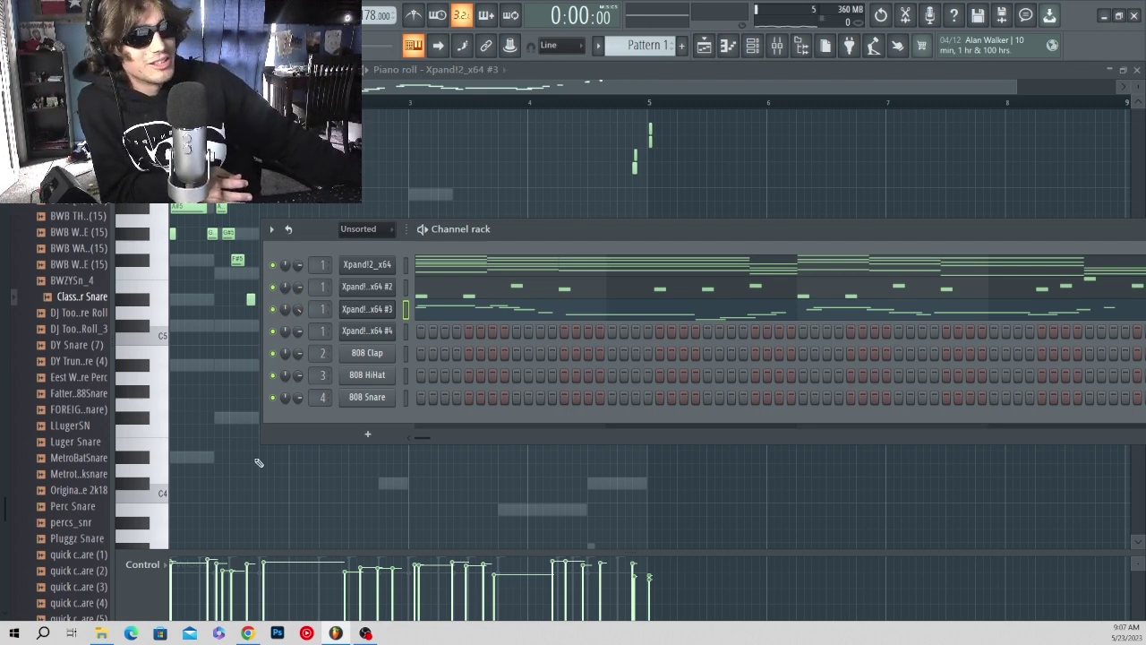
key("space")
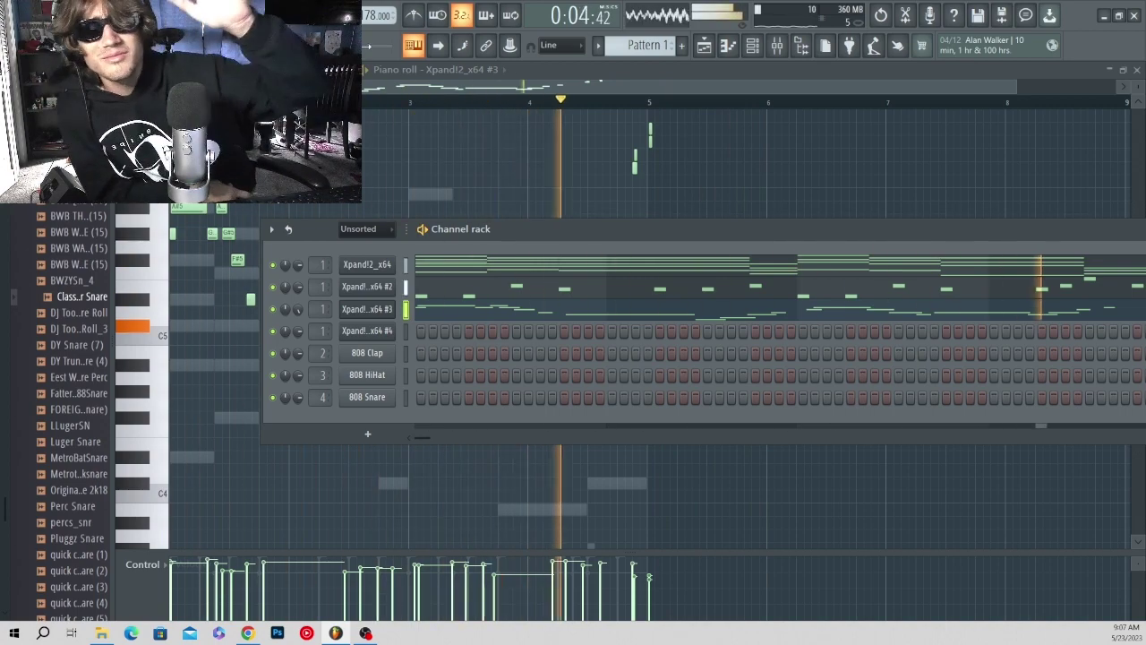
key("space")
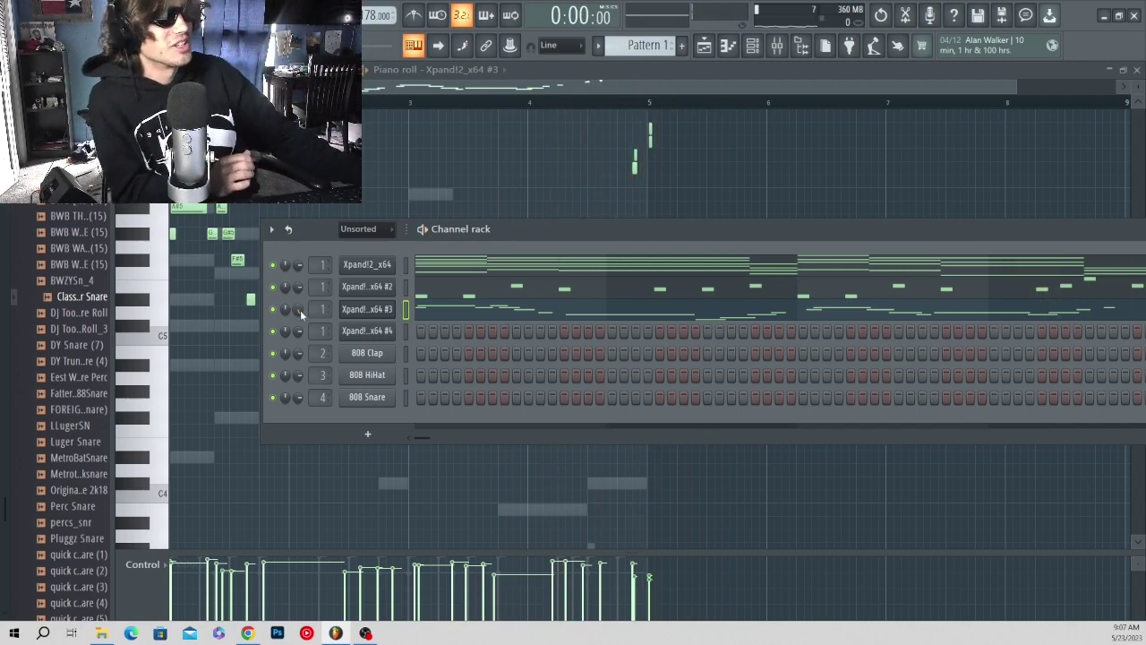
- Load the Basic Reso Bass+ synth bass into part A of the Xpand!2 #4 channel
left_click(361, 330)
left_click(315, 335)
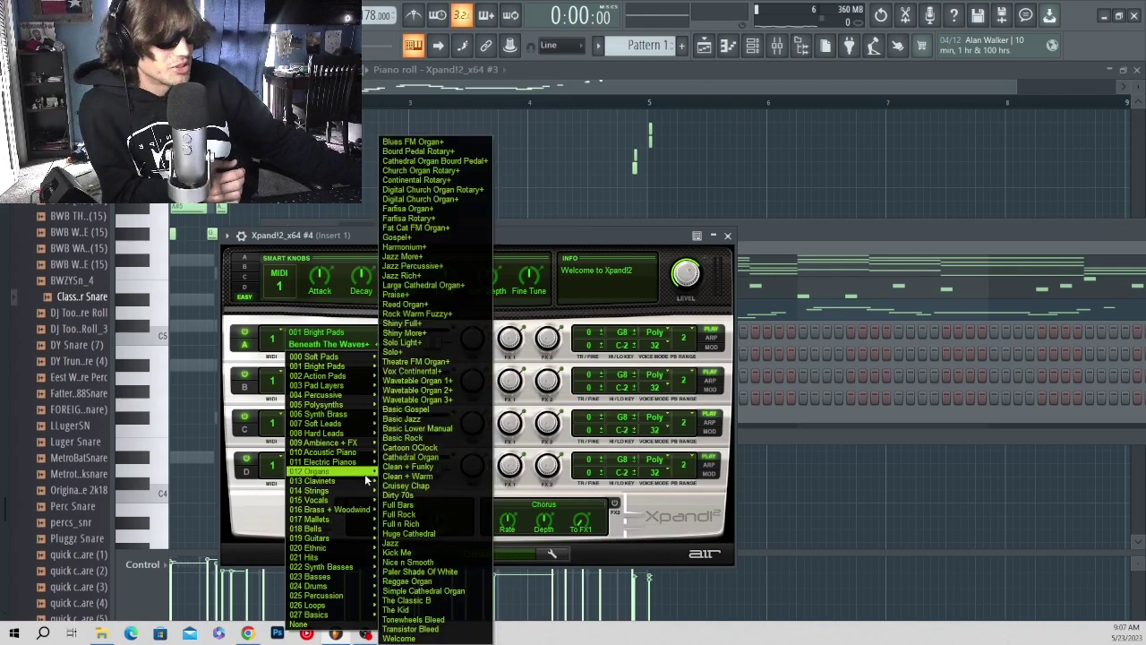
mouse_move(336, 452)
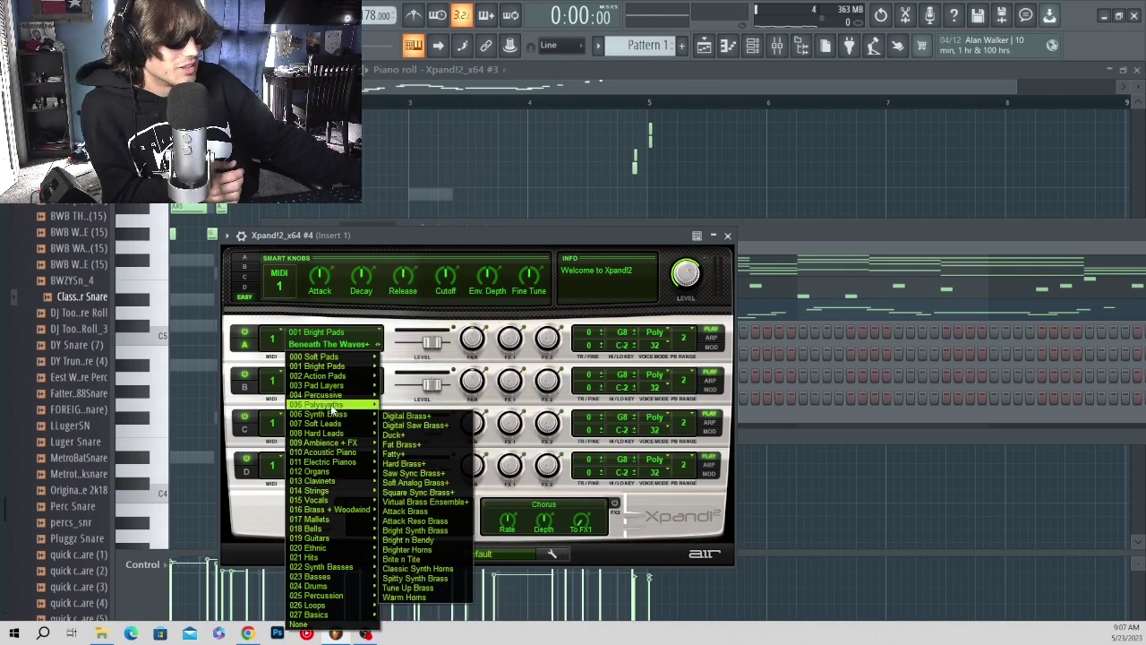
mouse_move(354, 568)
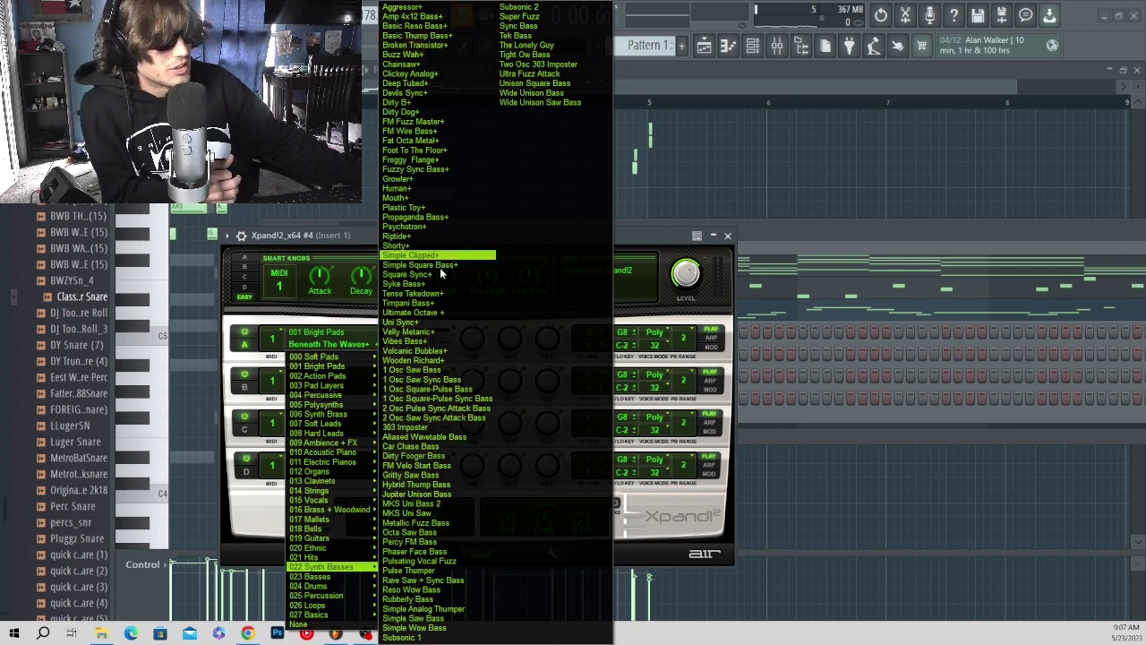
left_click(440, 27)
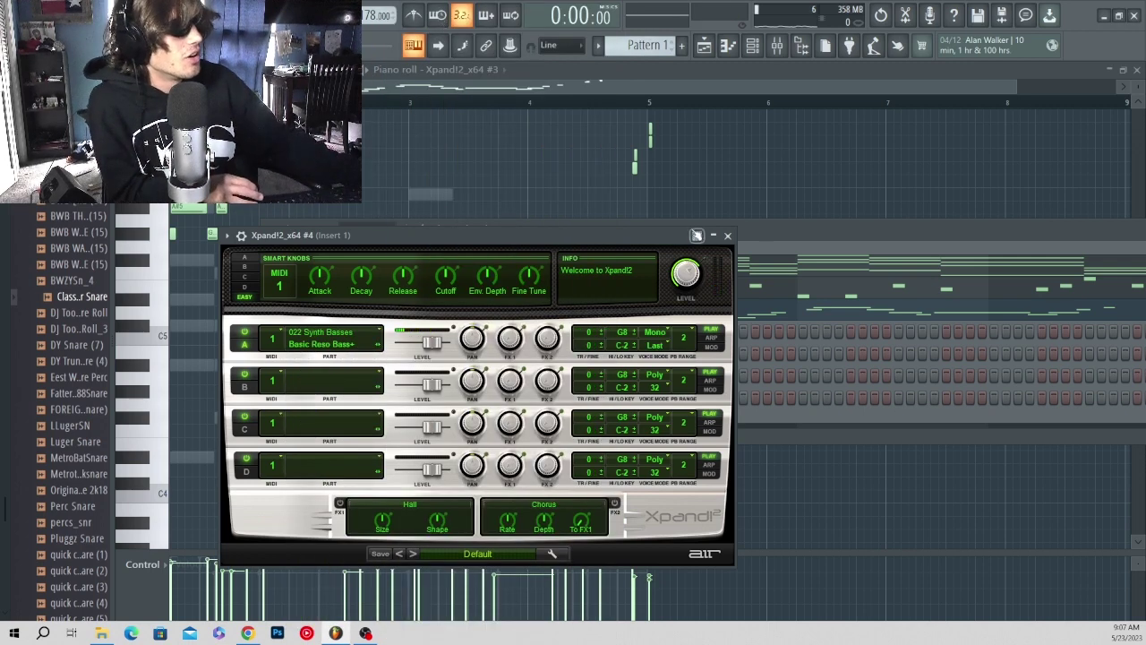
left_click(728, 235)
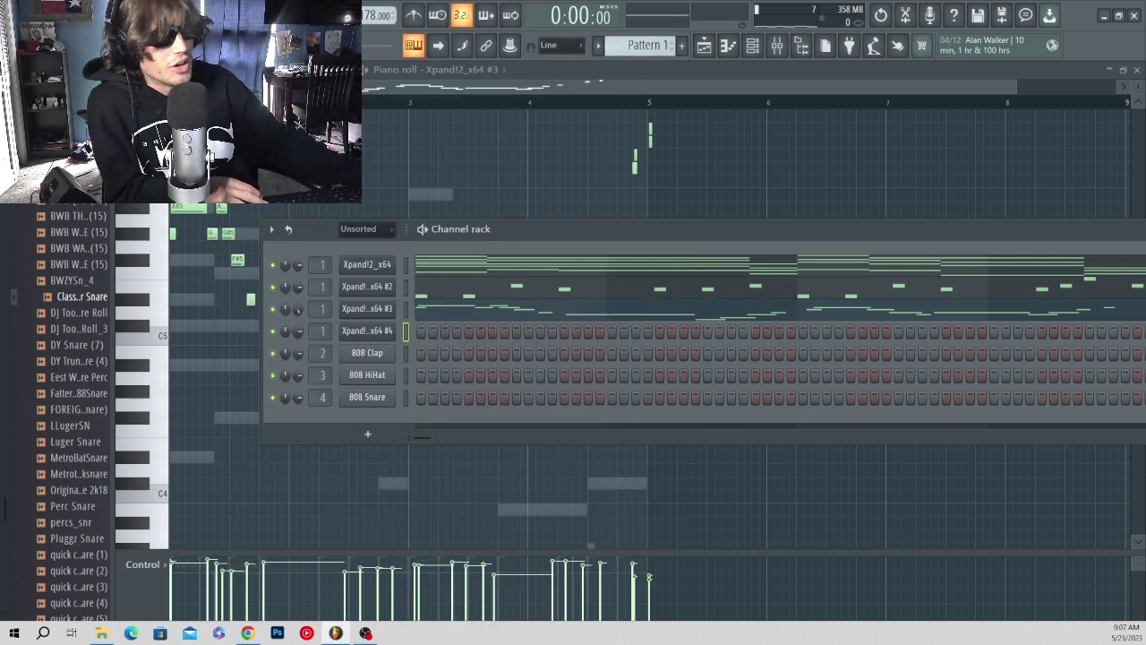
- In the Xpand!2 #4 piano roll, place three D#3 bass notes in bar 1 and three in bar 3, and lengthen them slightly
left_click(344, 334)
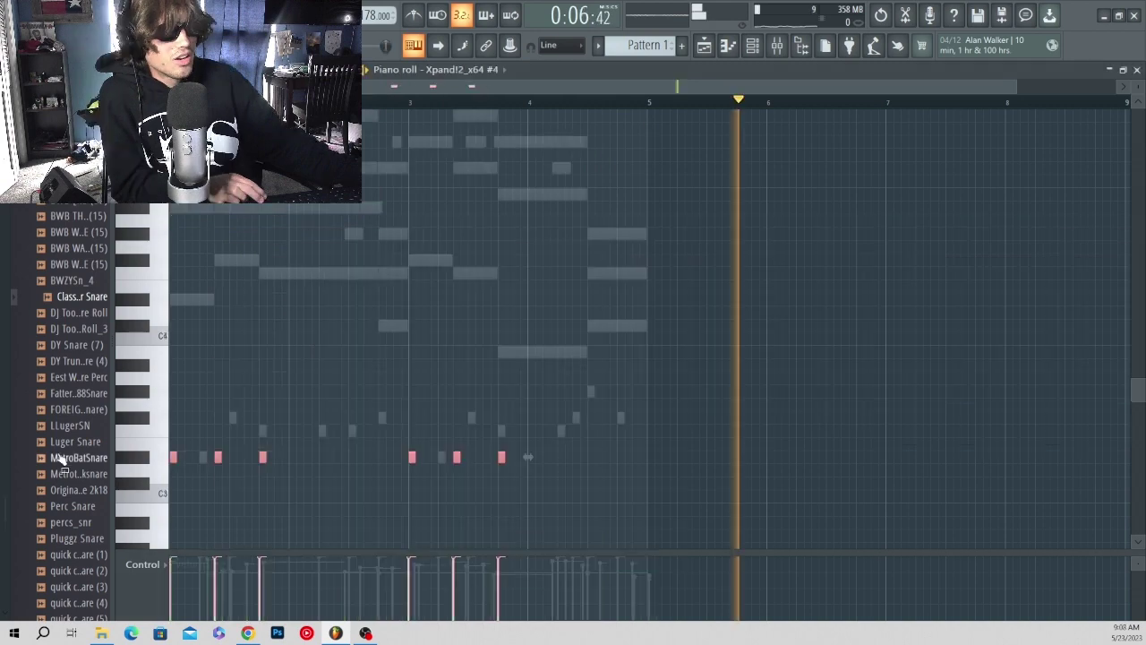
key("space")
left_click_drag(222, 453, 229, 453)
key("space")
key("ctrl+d")
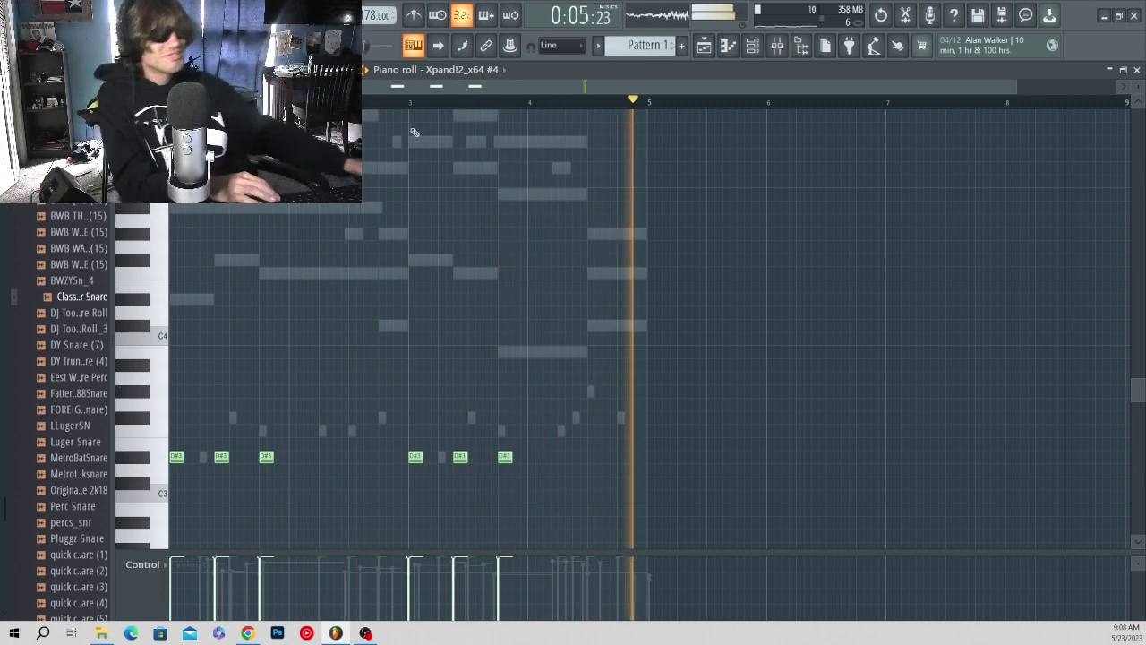
key("space")
- Delete the stray high notes at the start of bar 5 in the Xpand!2 #3 lead and mute that channel
right_click(561, 167)
right_click(561, 167)
right_click(650, 249)
key("space")
scroll(664, 242, "down", 1)
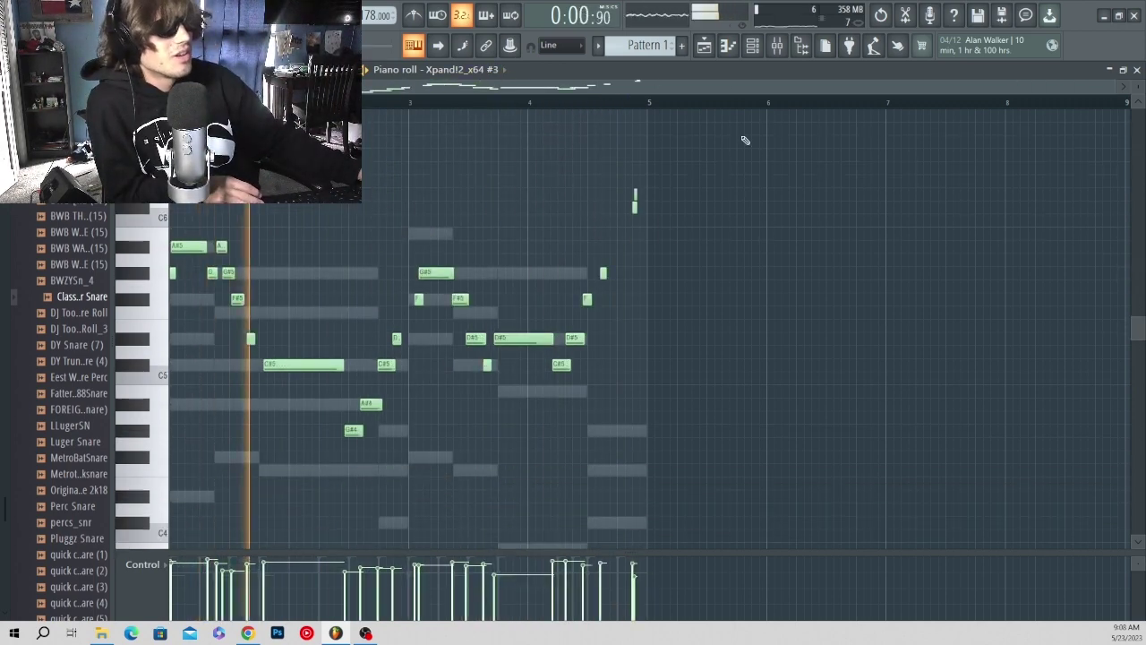
left_click(749, 52)
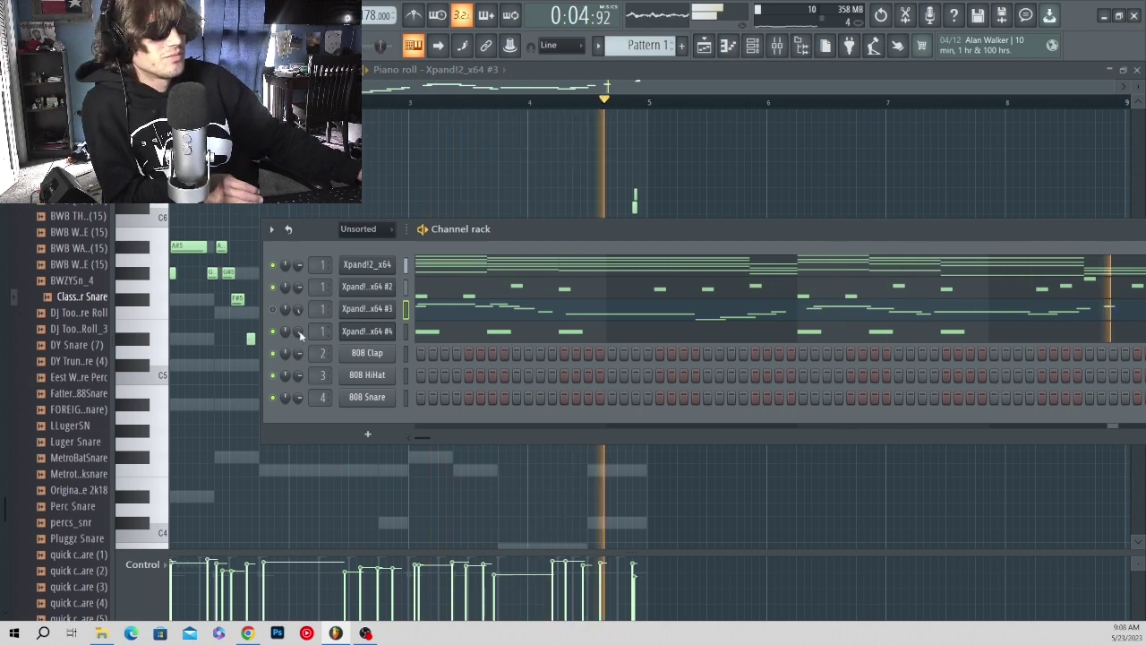
key("space")
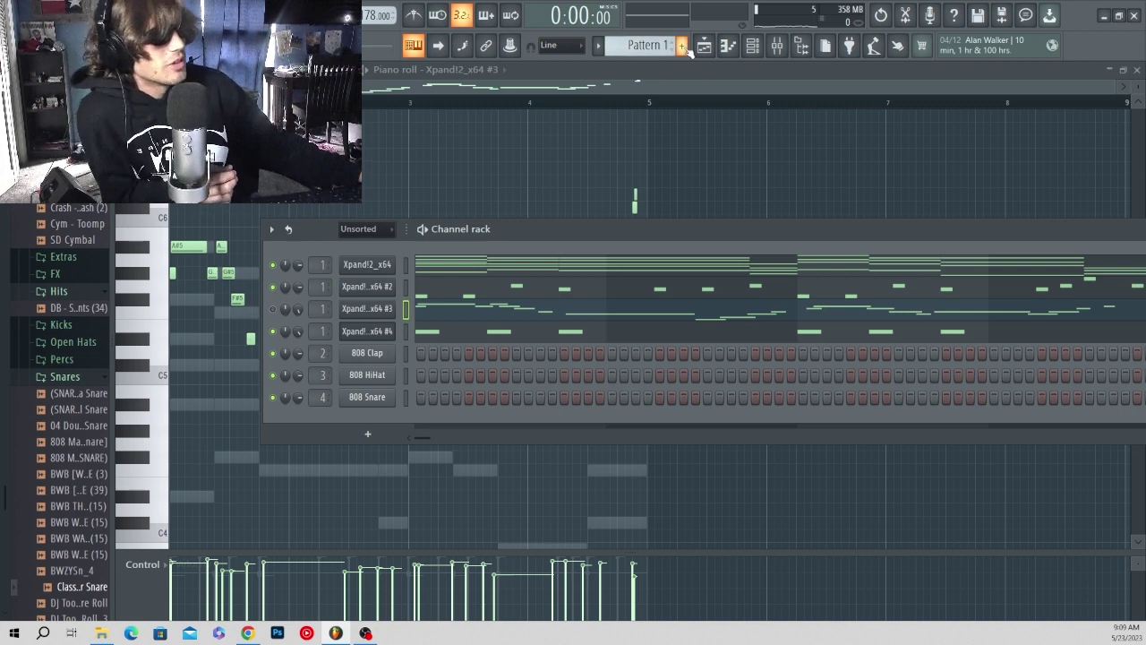
- Create Pattern 2, load the [808] Wheezy Spinz sample and place a D#5 note at the start of its piano roll
left_click(683, 46)
scroll(59, 410, "up", 10)
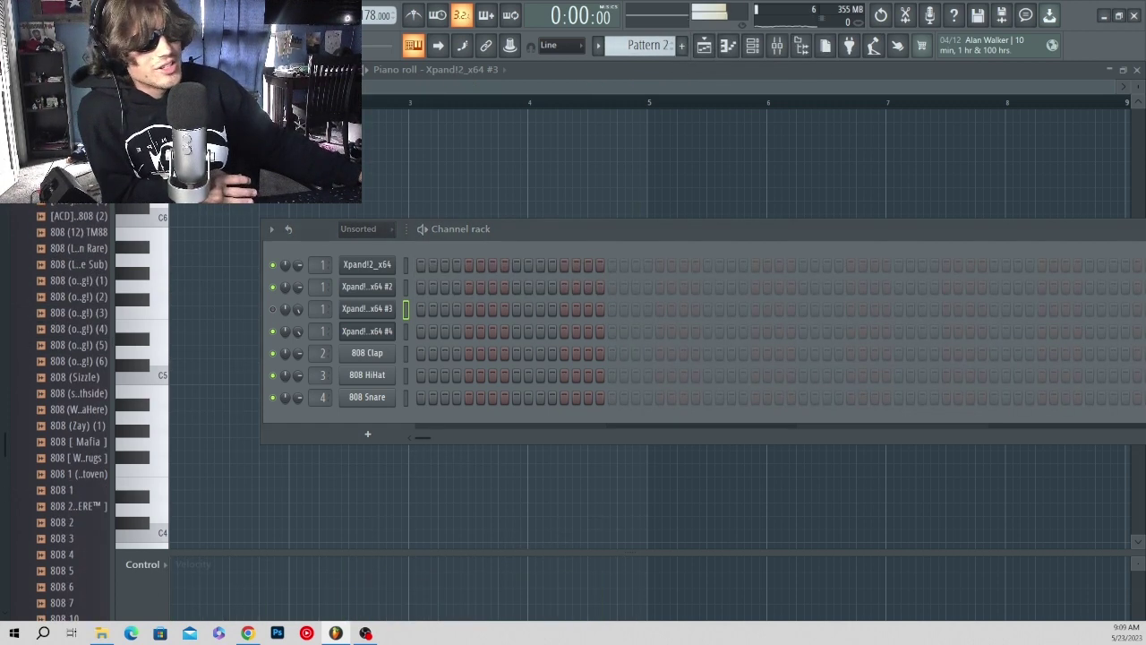
left_click(177, 339)
key("space")
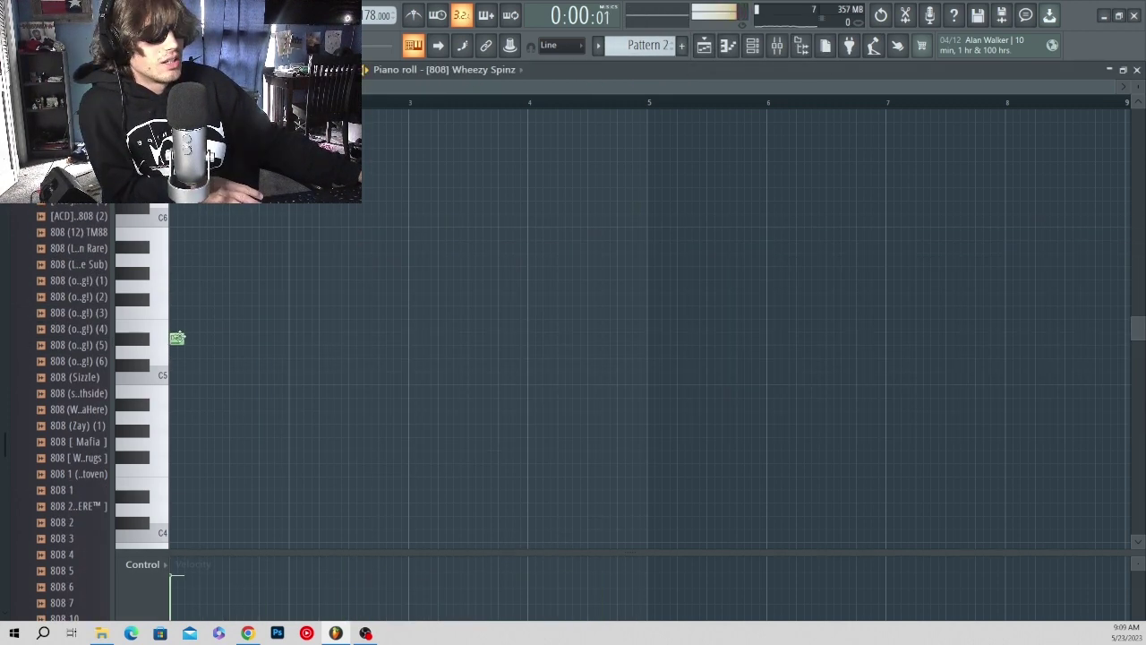
key("space")
- Continue the 808 line with D#5, two F#5 and one F5 in bar 1, and two F5 notes in bar 2
left_click_drag(220, 338, 199, 339)
key("space")
left_click_drag(225, 299, 267, 311)
left_click(247, 313)
left_click(247, 299)
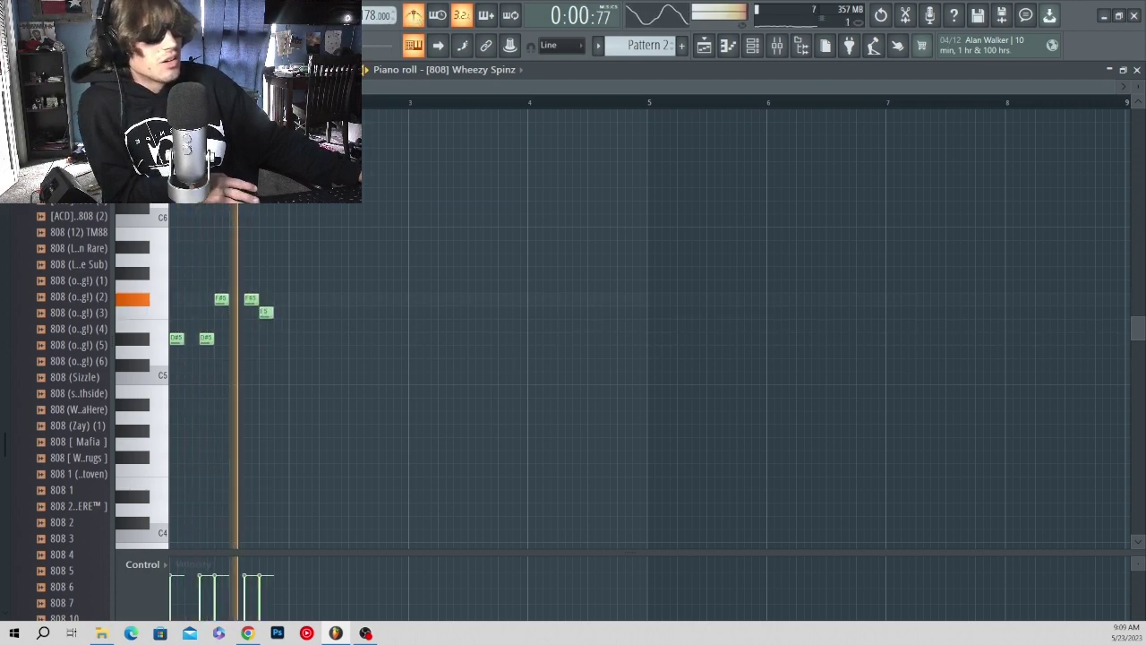
left_click(354, 312)
left_click(383, 312)
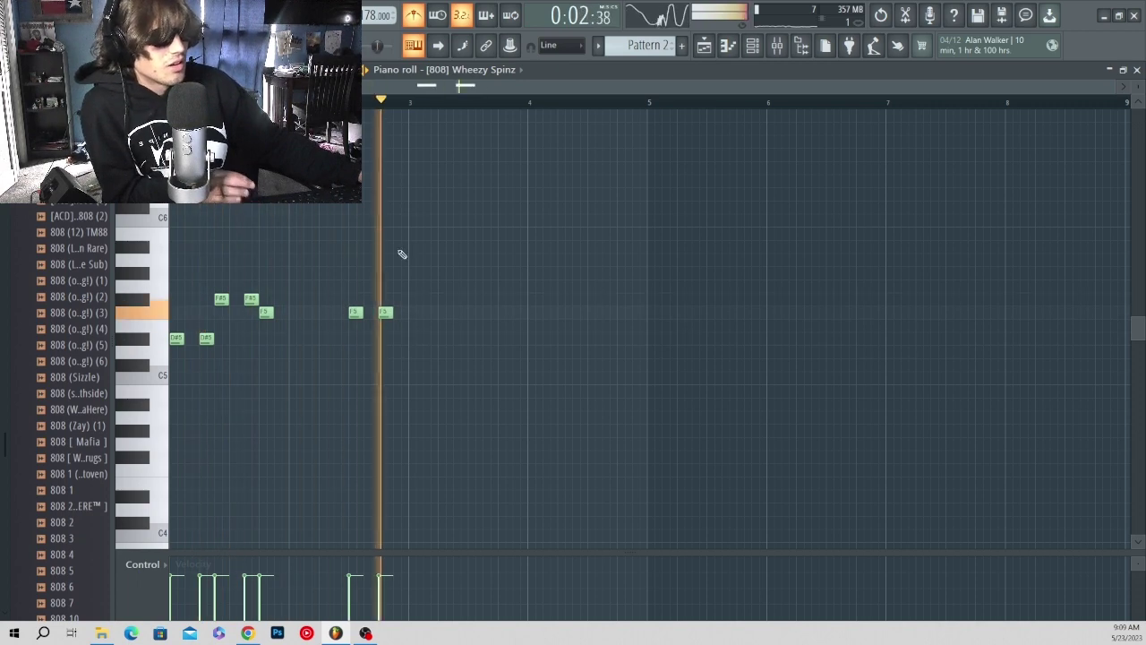
- Duplicate the two-bar 808 line into bars 3 and 4, lower the copy to start on B4, and play it back
key("space")
key("ctrl+a")
key("ctrl+b")
key("space")
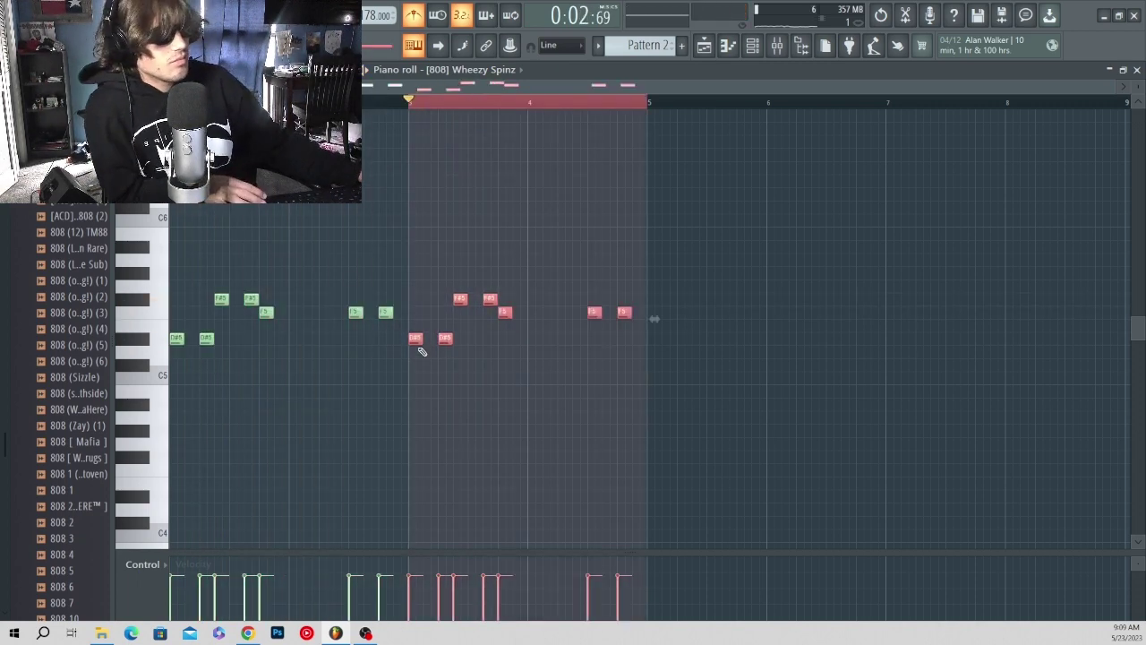
left_click_drag(415, 348, 416, 391)
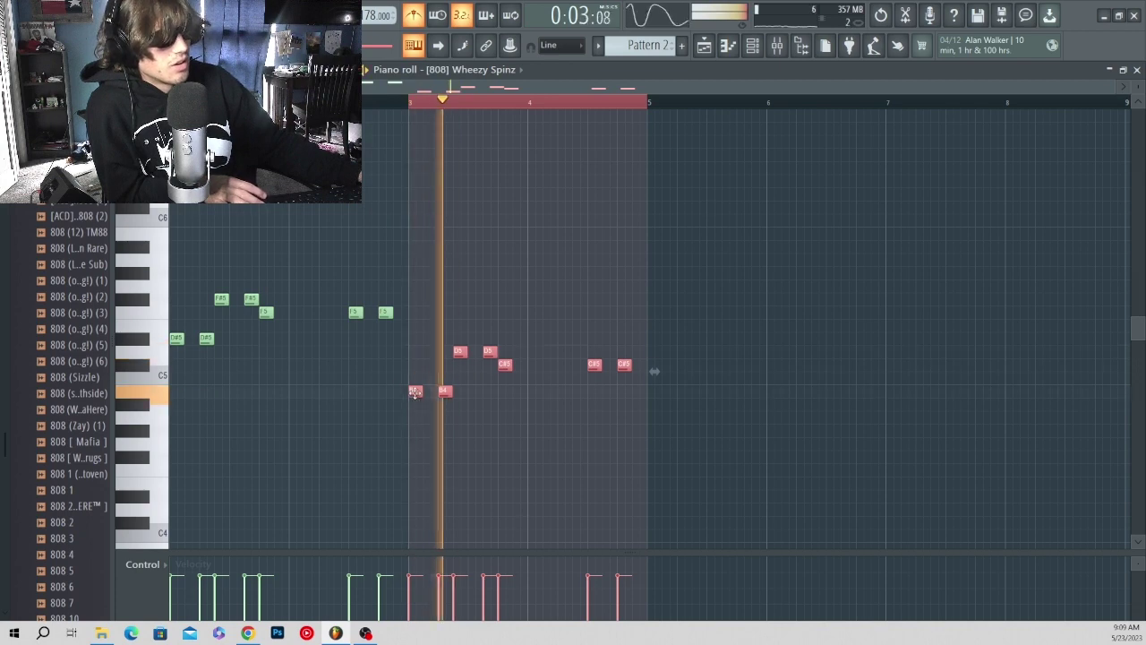
key("ctrl+d")
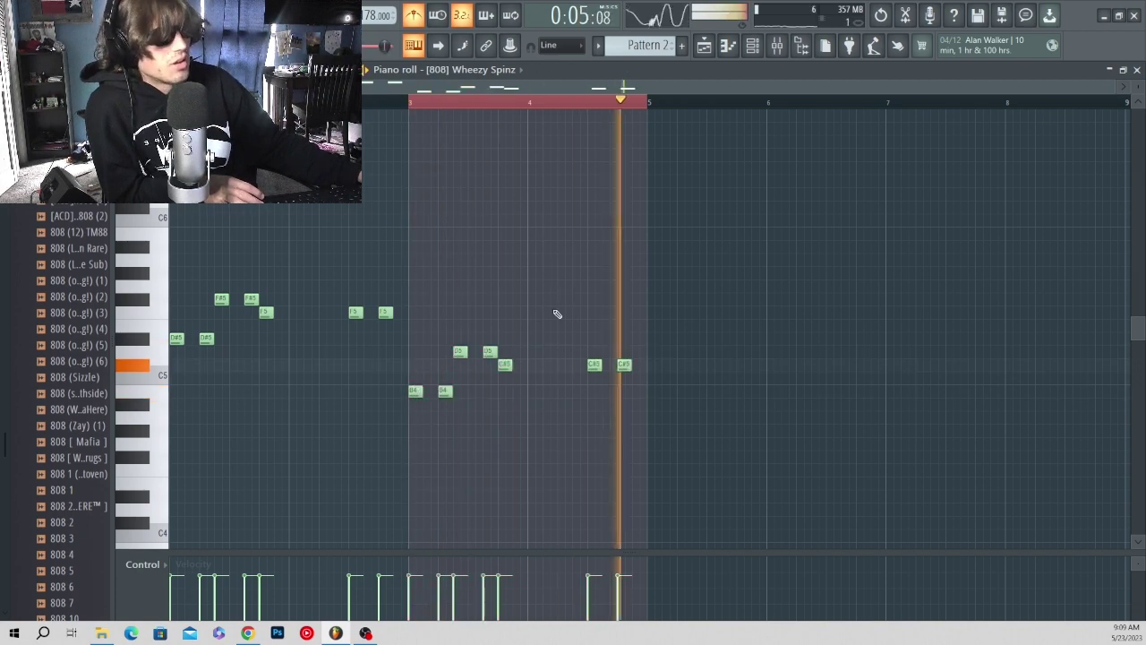
double_click(479, 104)
key("space")
key("space")
key("space")
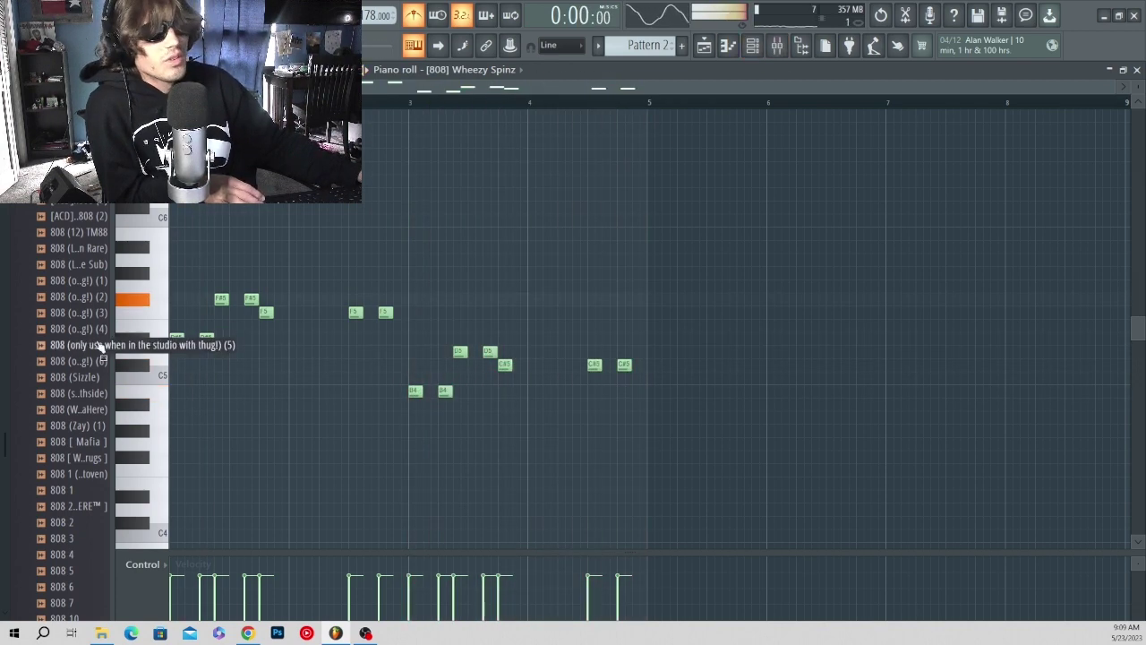
- Replace the 808 channel's sample with 808 (only use when in the studio with thug!) (5) and play the line
left_click_drag(51, 342, 394, 351)
key("space")
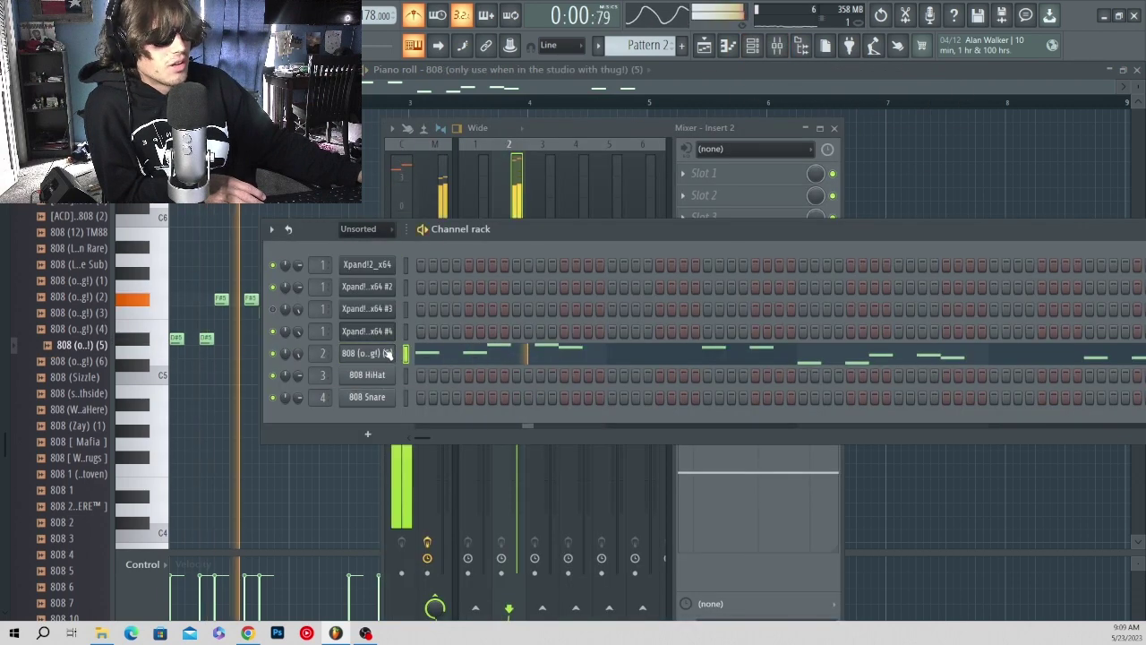
left_click(313, 221)
- Transpose the whole 808 line down three semitones to start on C5, and audition it at other semitone shifts
key("space")
key("shift+Down")
key("shift+Down")
key("shift+Down")
key("space")
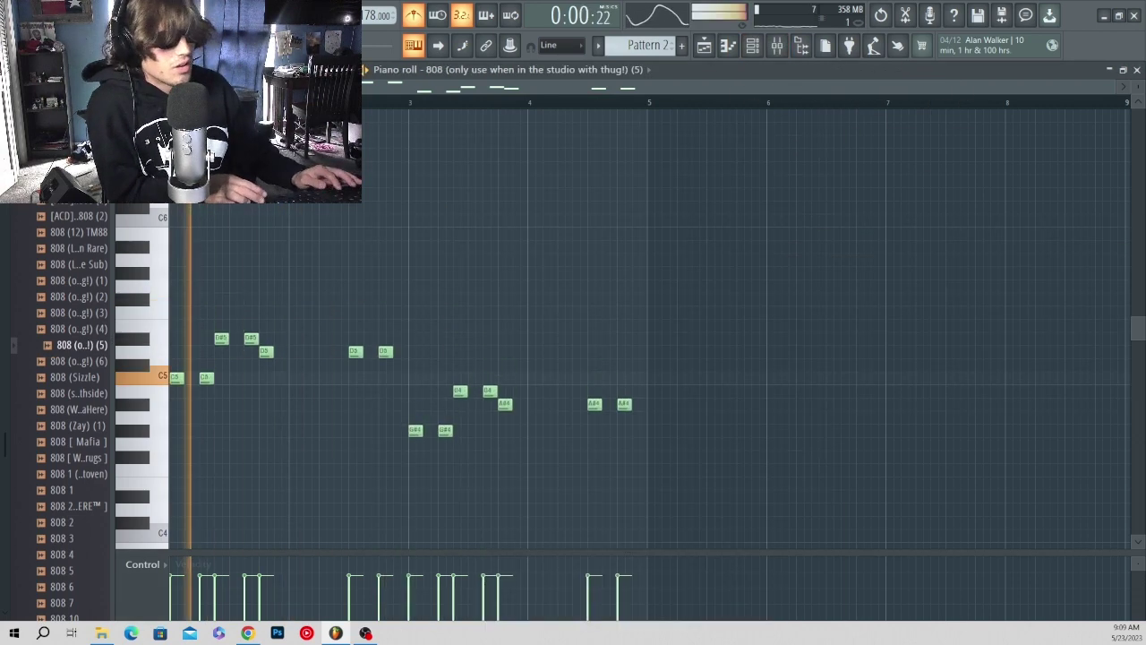
key("shift+Down")
key("shift+Down")
key("shift+Up")
key("shift+Up")
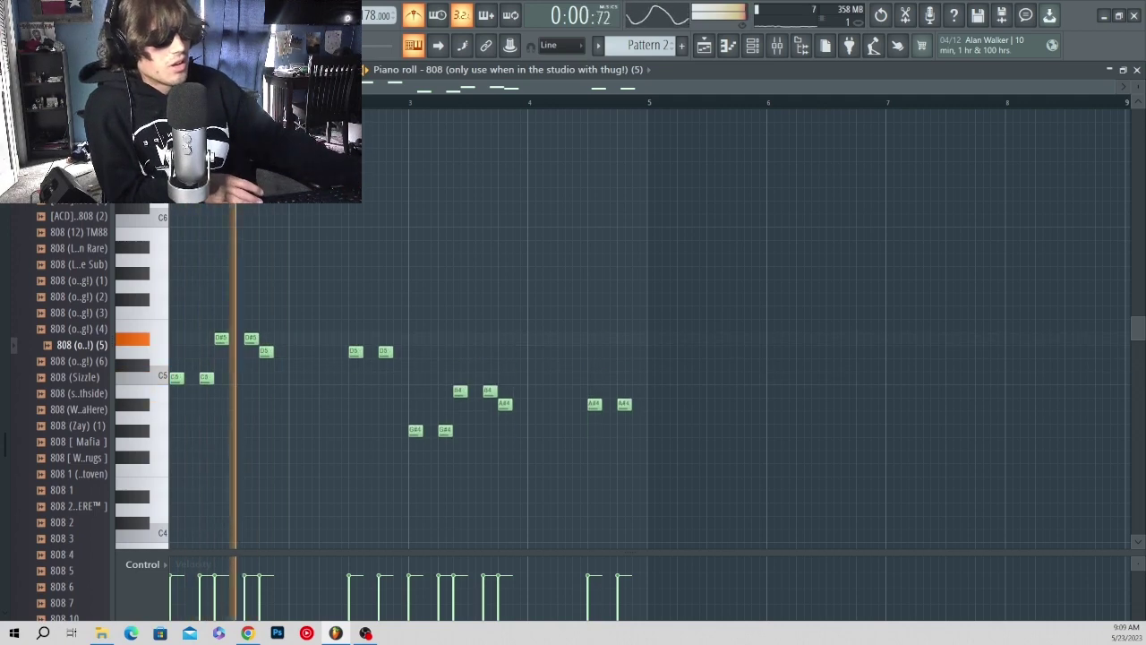
key("shift+Down")
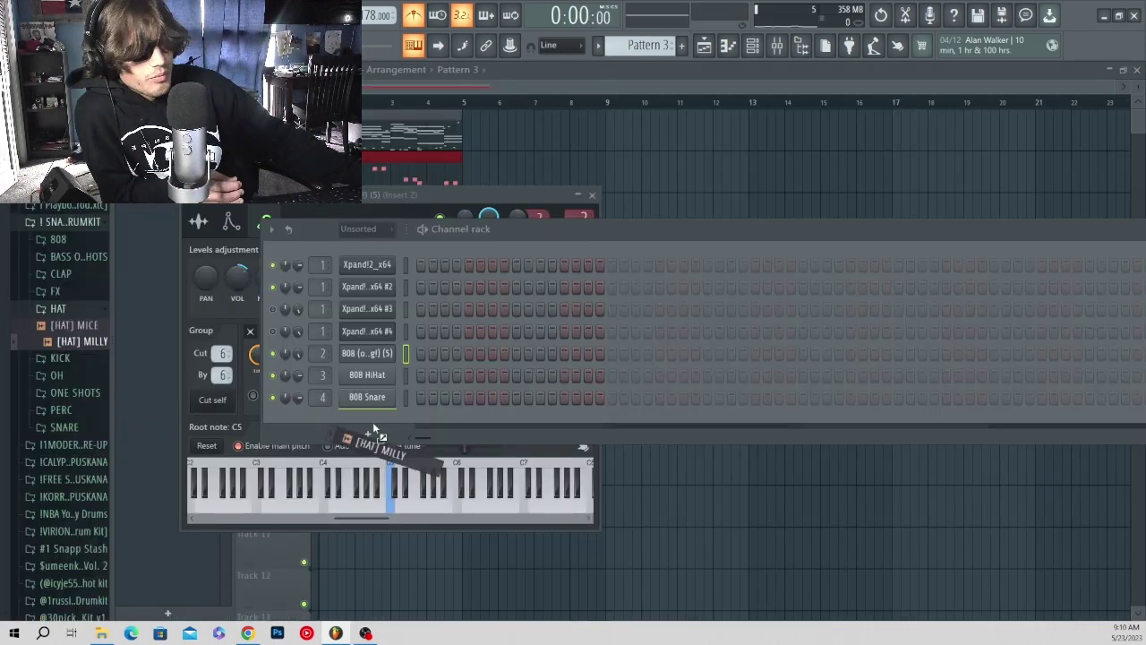
- In Pattern 3, add the [HAT] MILLY sample and a snare sample from the same drum kit as new channels
left_click_drag(374, 428, 382, 419)
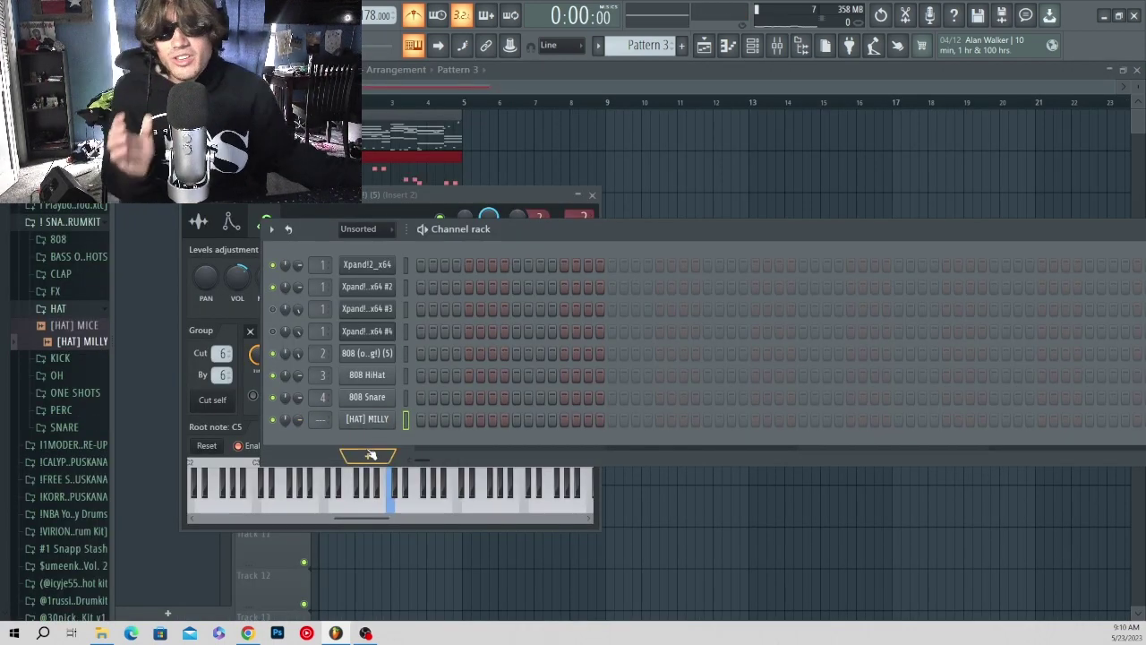
left_click(49, 427)
left_click(76, 381)
left_click_drag(378, 431, 379, 435)
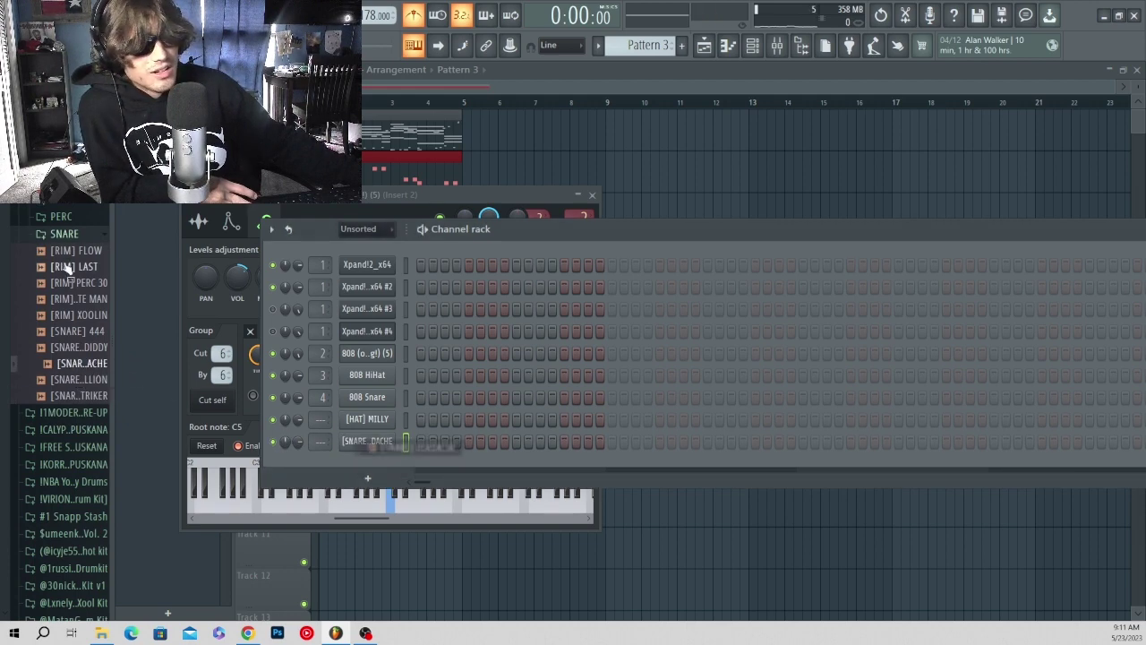
- Add [PERC] 777, [PERC] KRAZY and a third percussion sample from the drum kit as new channels
left_click(61, 216)
left_click_drag(89, 247, 313, 457)
left_click(65, 315)
left_click_drag(392, 497, 401, 524)
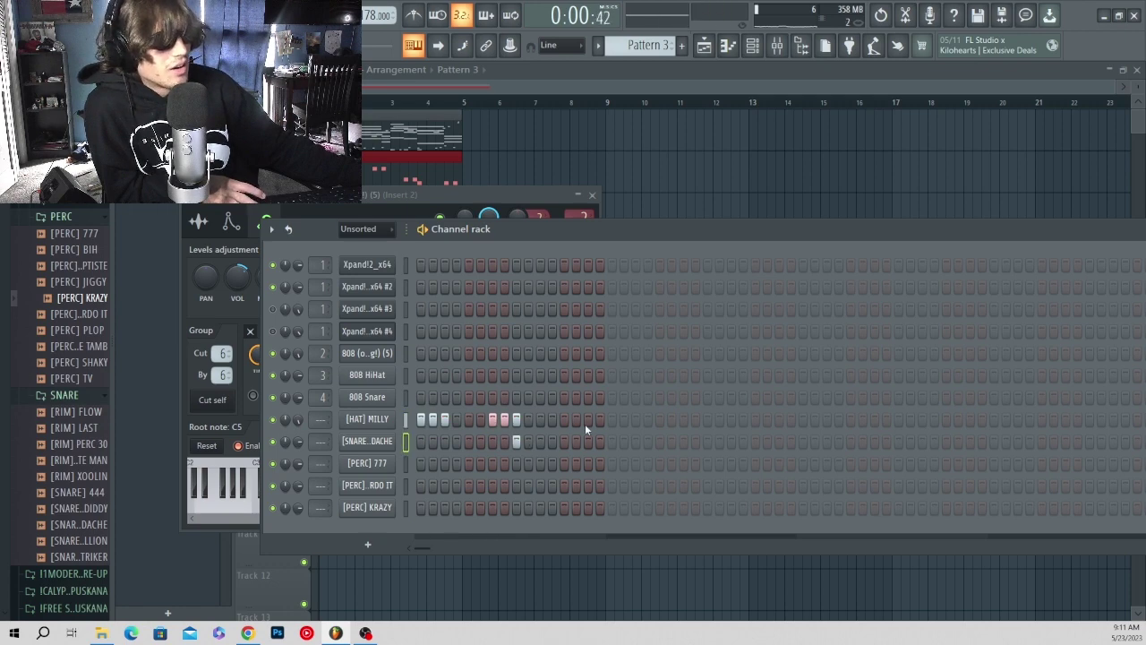
- Extend Pattern 3 with [HAT] MILLY hits on steps 15, 17–19 and 21–23, a snare on step 25, and hits on the three percussion channels
left_click(623, 420)
right_click(623, 420)
left_click_drag(612, 421, 636, 421)
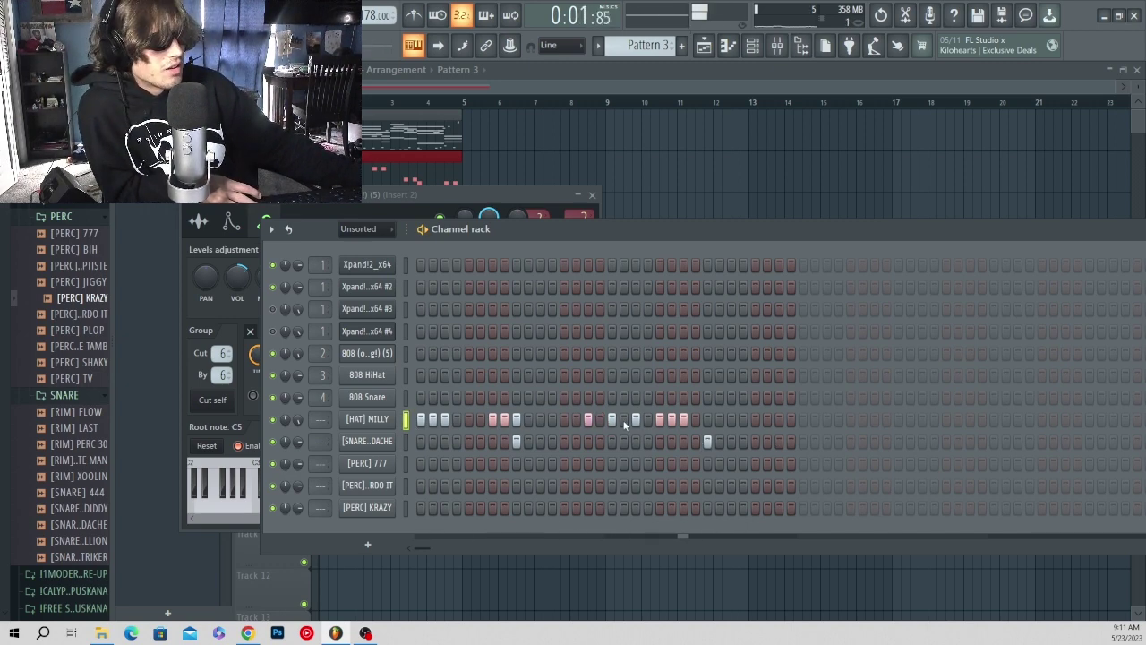
left_click(368, 419)
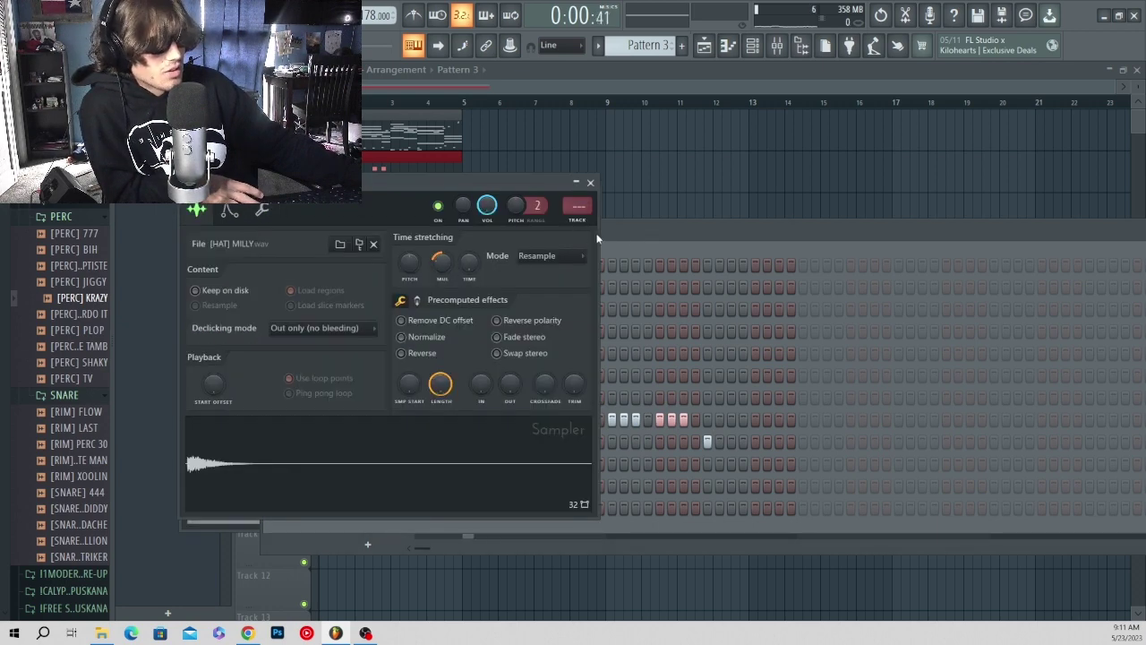
left_click(614, 235)
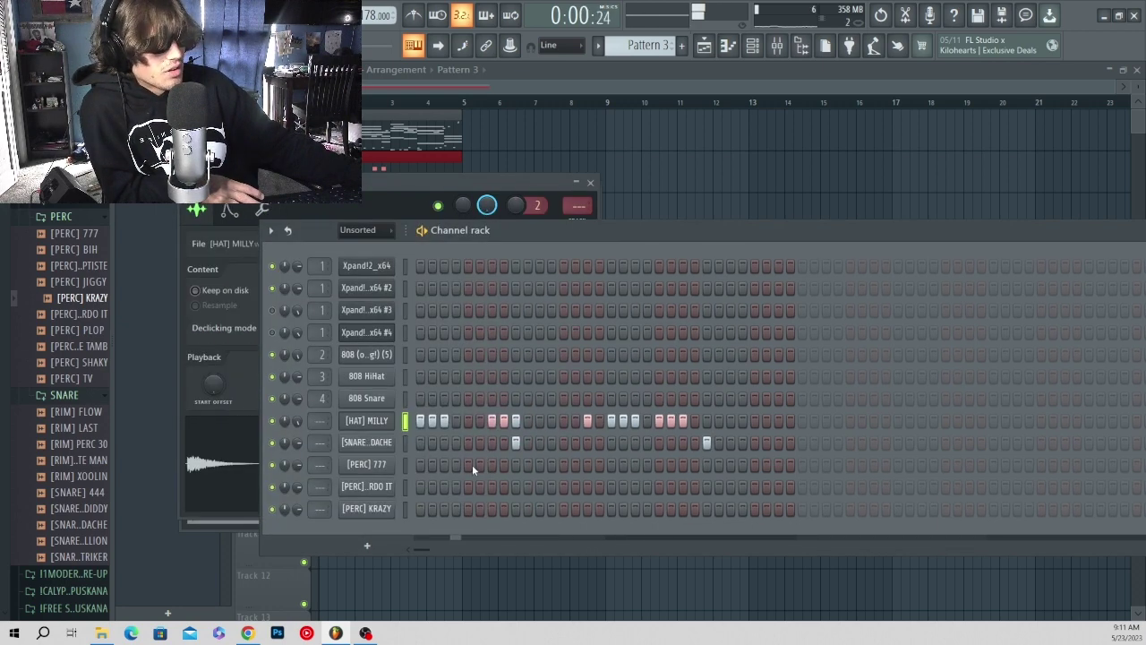
left_click(612, 464)
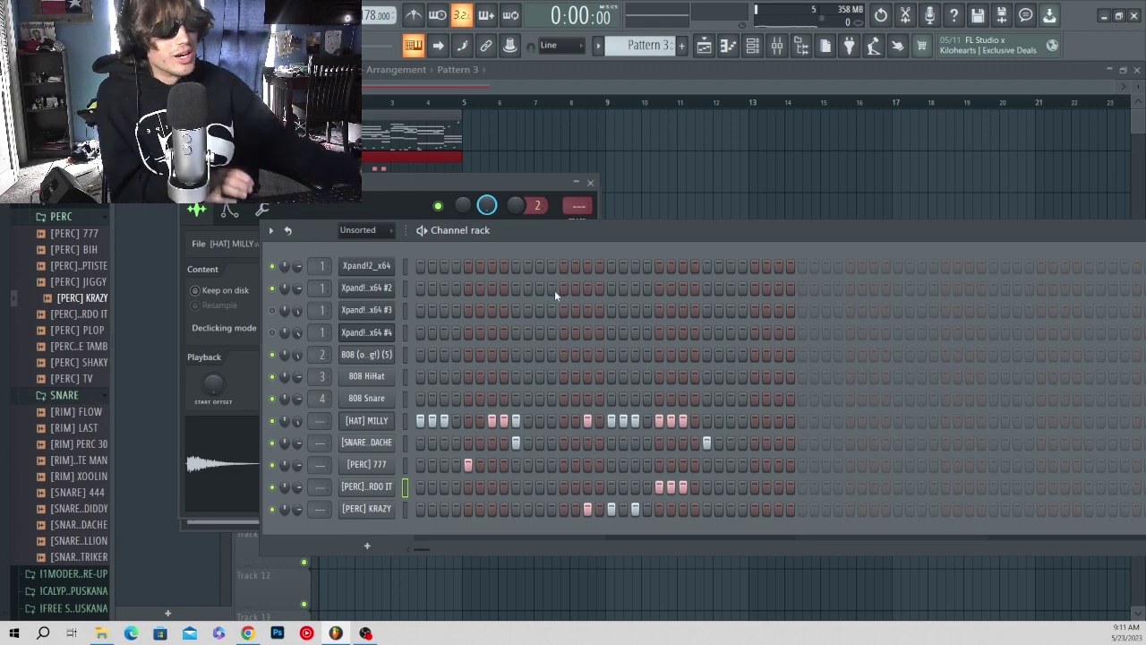
- Place Pattern 3 at the start of playlist track 3 and play the arrangement
left_click(675, 206)
left_click_drag(82, 297, 324, 215)
key("space")
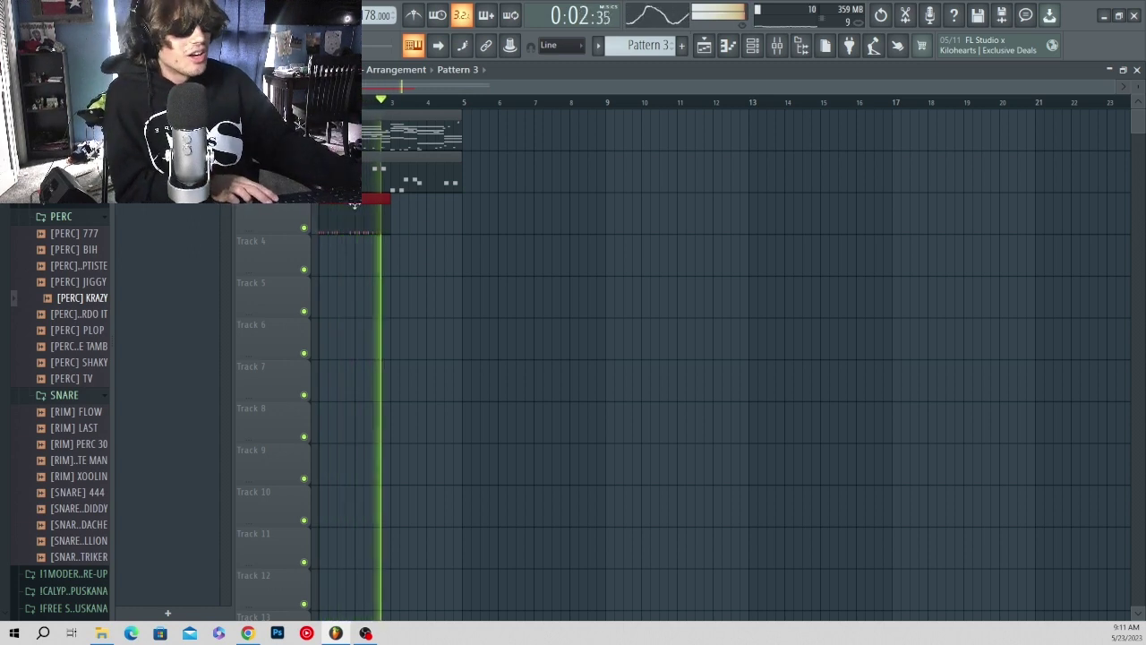
- Repeat Pattern 3 to fill four bars, and duplicate all three patterns until the arrangement reaches bar 17
key("ctrl+b")
left_click_drag(476, 273, 367, 125)
key("ctrl+b")
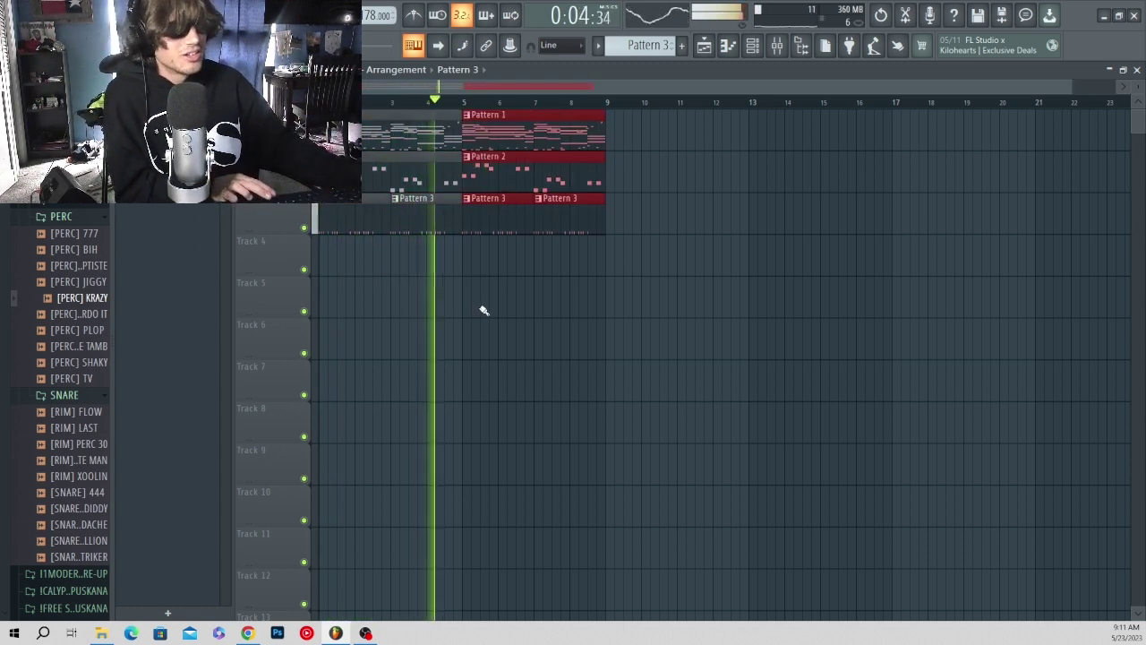
left_click_drag(691, 275, 376, 124)
key("ctrl+b")
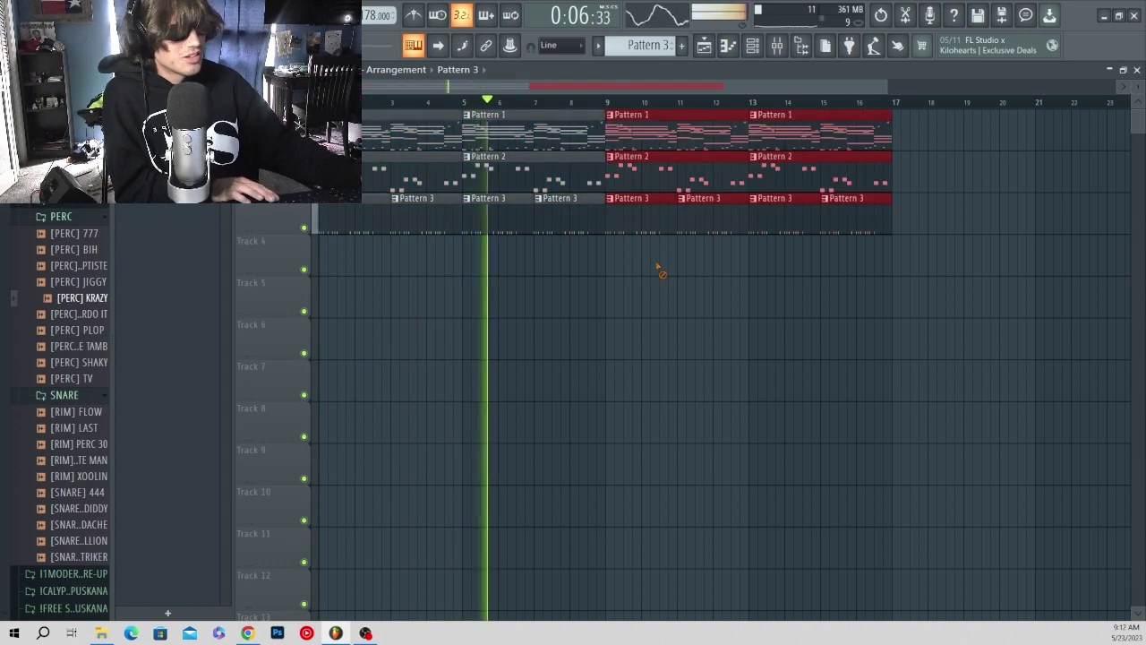
left_click(660, 269, "ctrl")
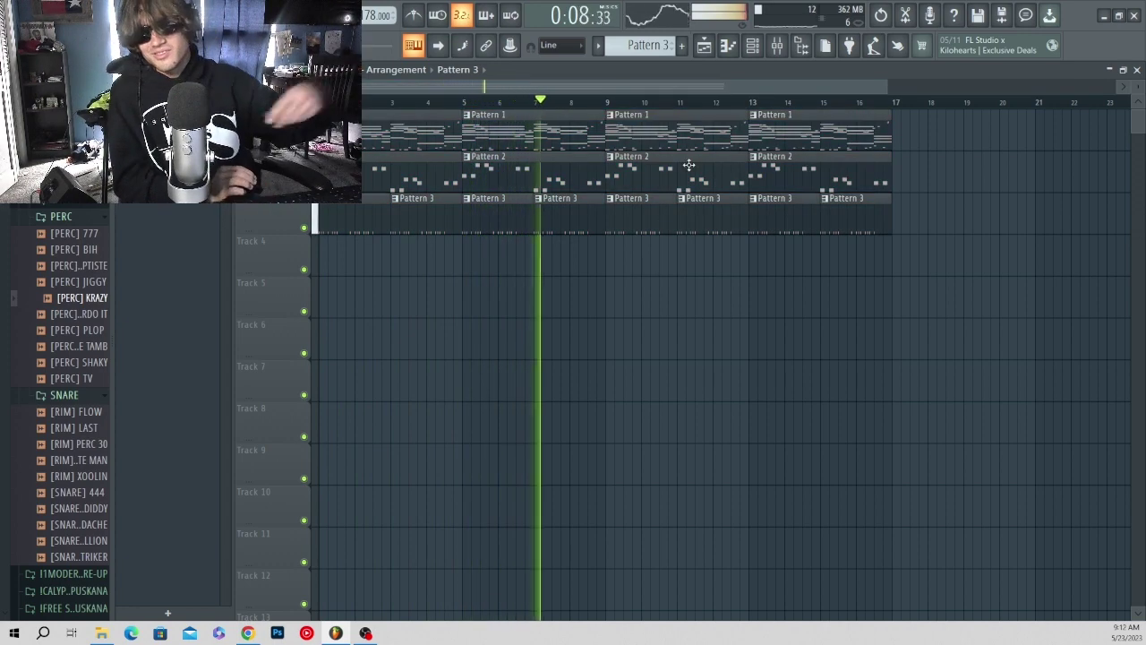